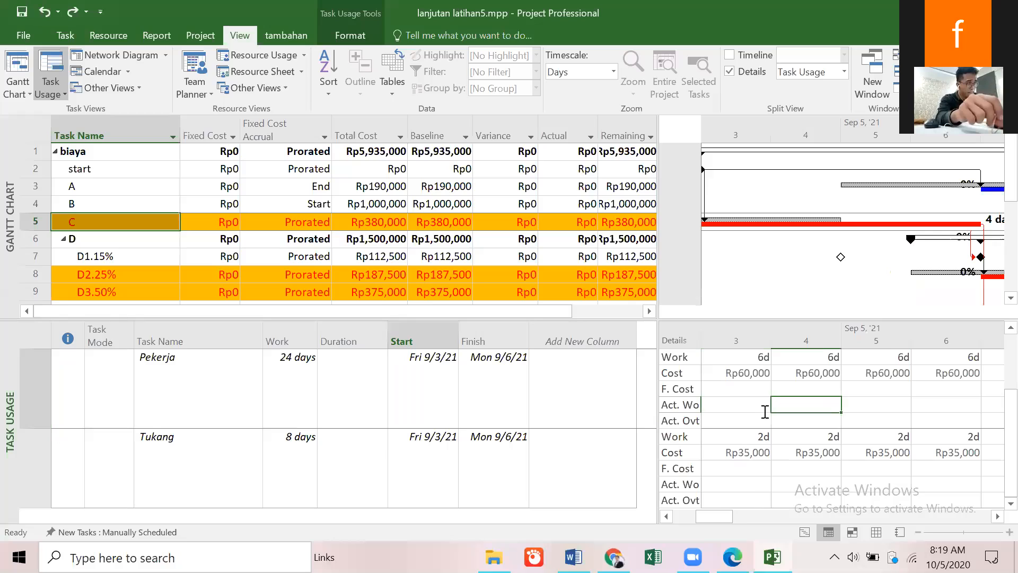
- Try an actual work entry of 12d for Pekerja under task C on September 4, and undo it
text(12d)
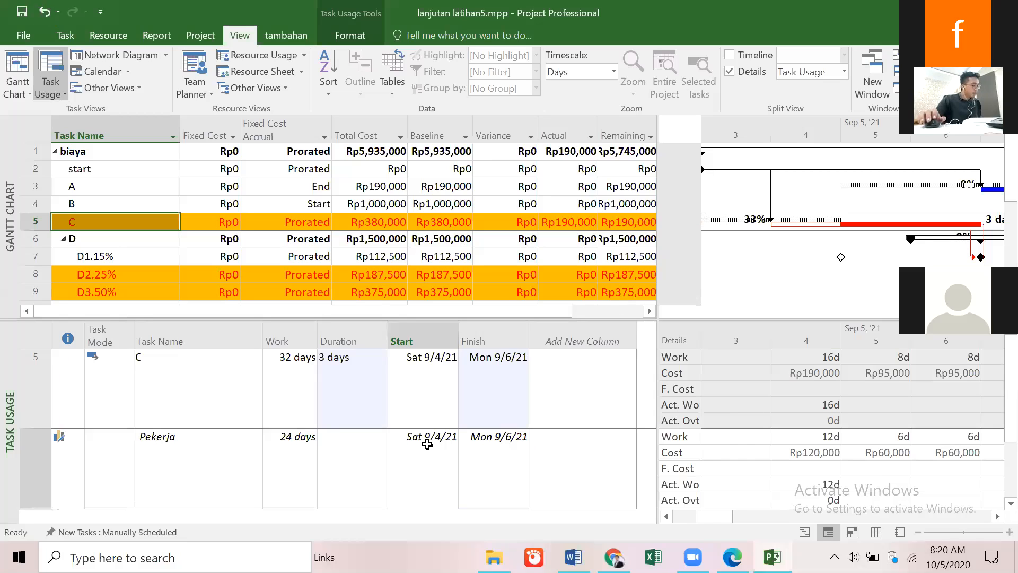
key(ctrl+z)
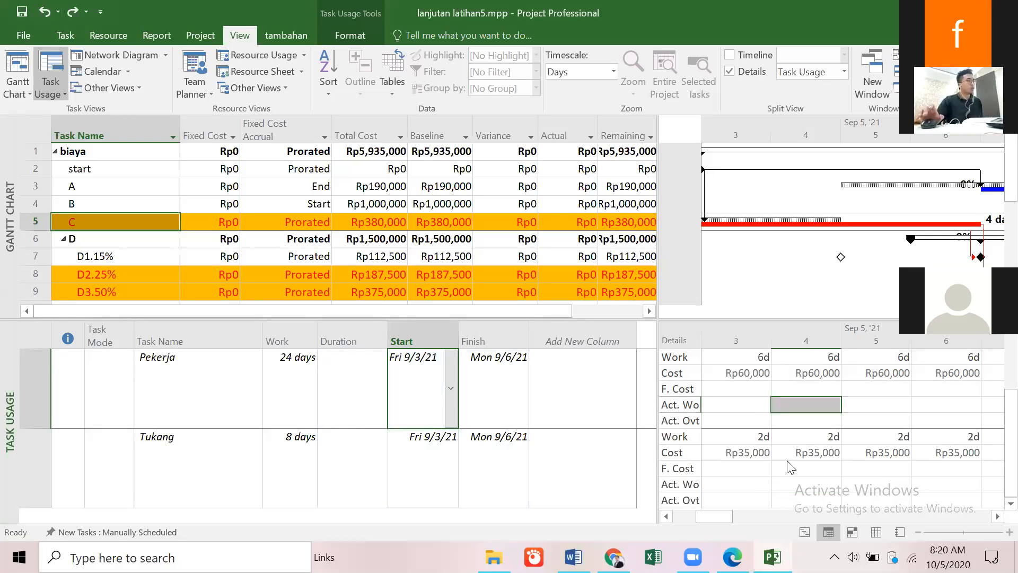
scroll(791, 468, up, 1)
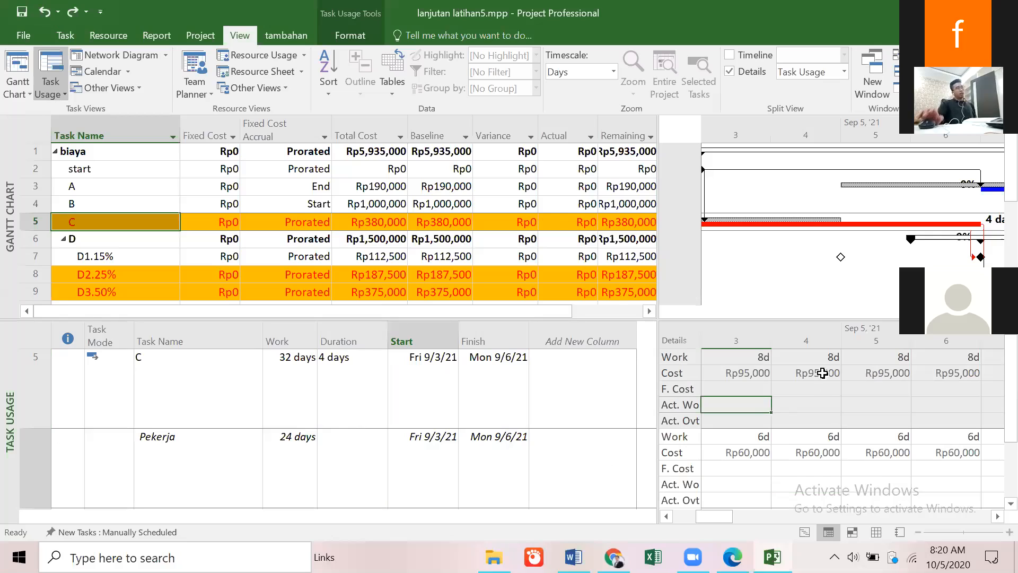
- Try setting the actual work of task C's Pekerja assignment on September 4 to 12 days
key(Down)
key(Down)
key(Down)
key(Down)
key(Down)
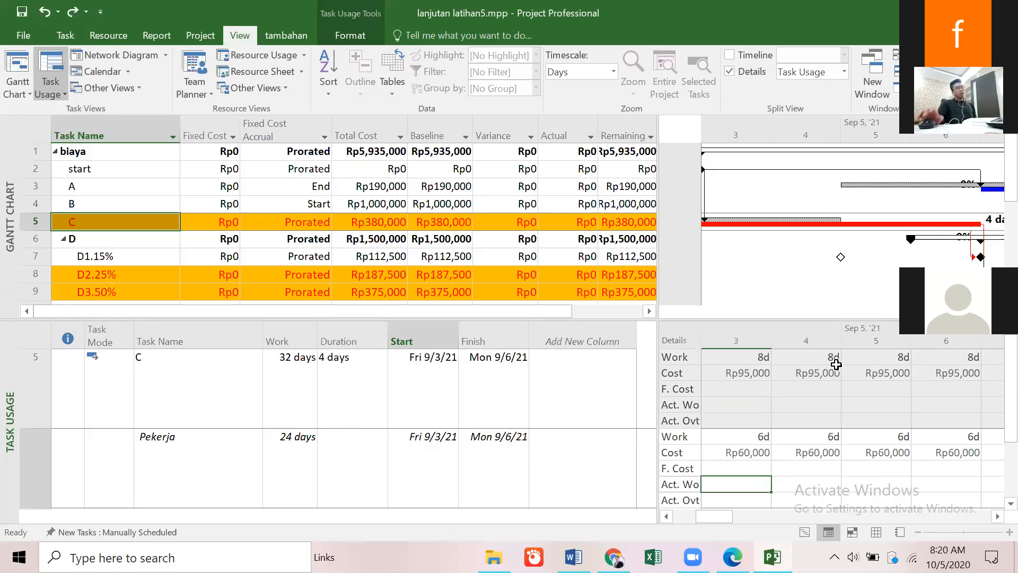
key(Right)
text(12)
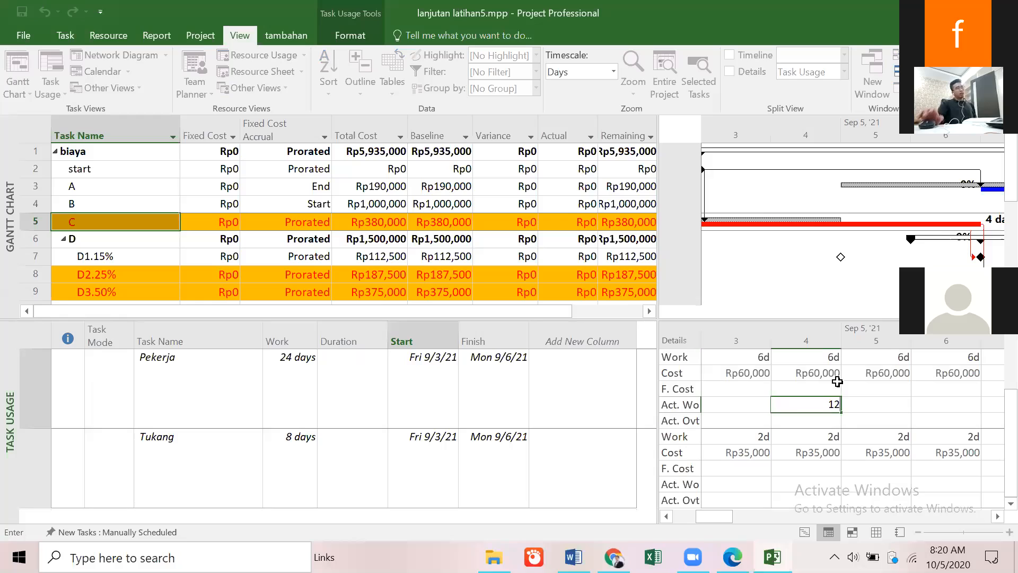
key(Return)
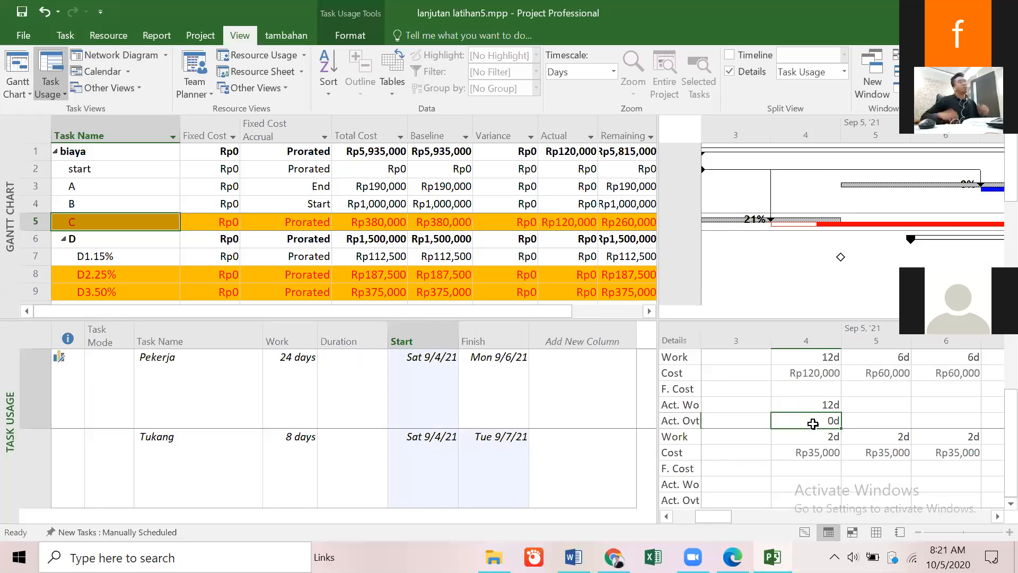
scroll(813, 423, up, 1)
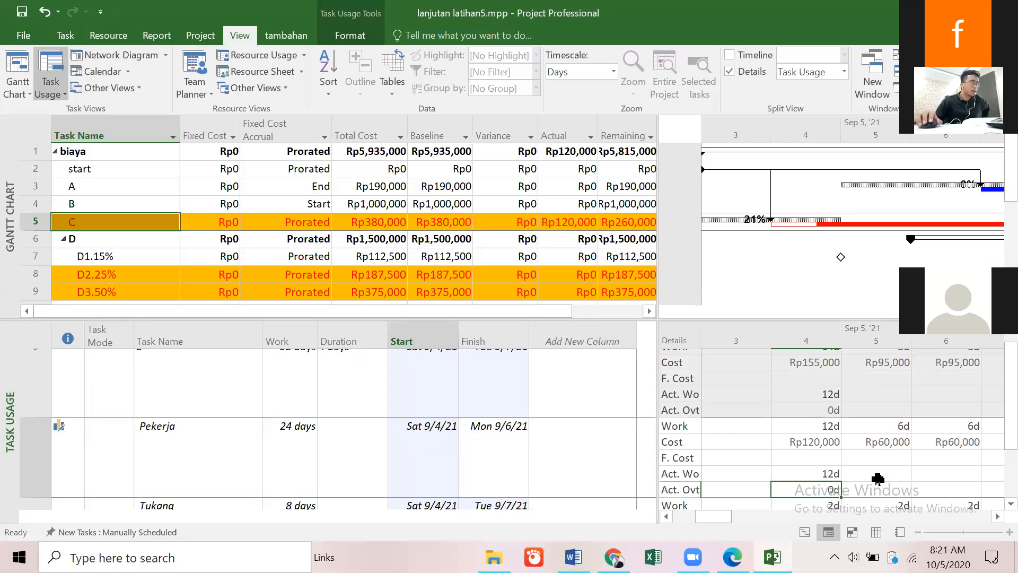
scroll(878, 479, down, 1)
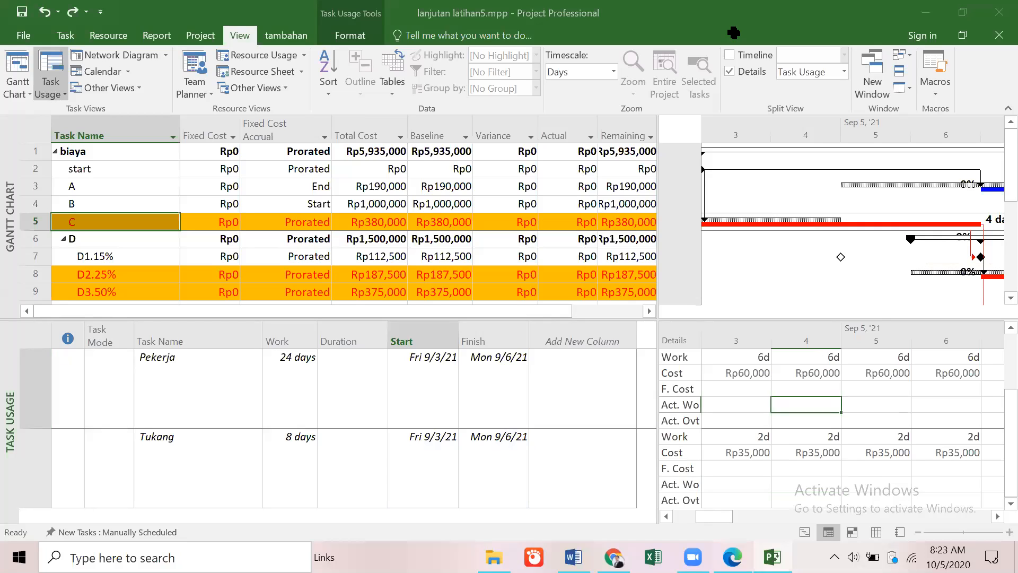
- Following contoh kasus.pdf, set task C's actual work on September 3 to 6 days for Pekerja and 2 days for Tukang
key(alt+Tab)
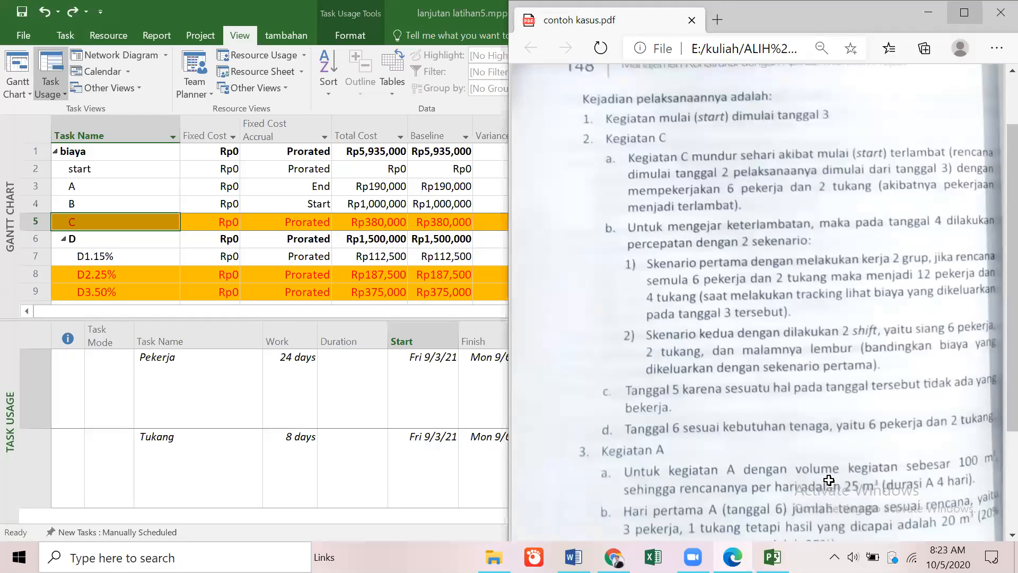
click(356, 456)
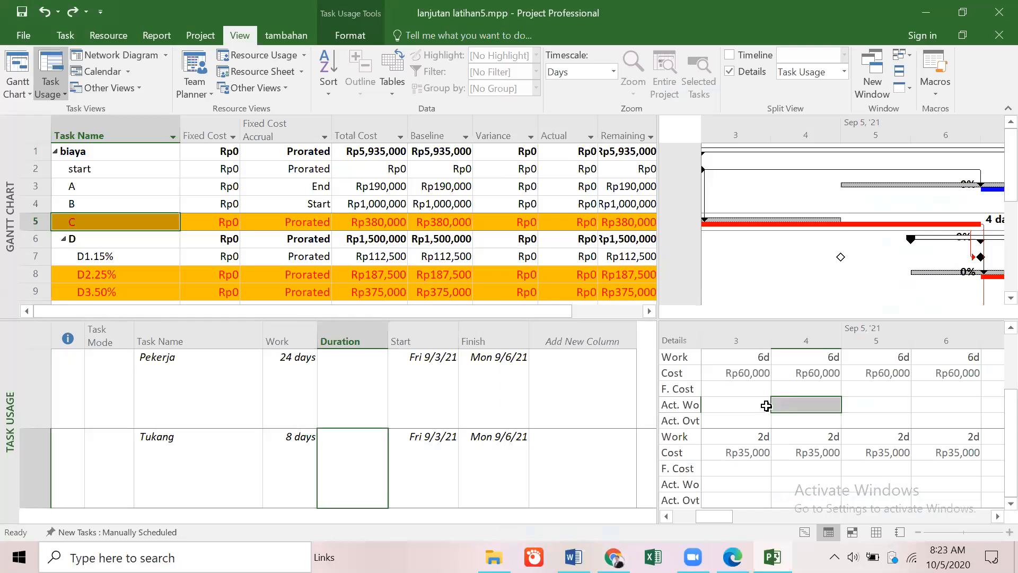
click(741, 403)
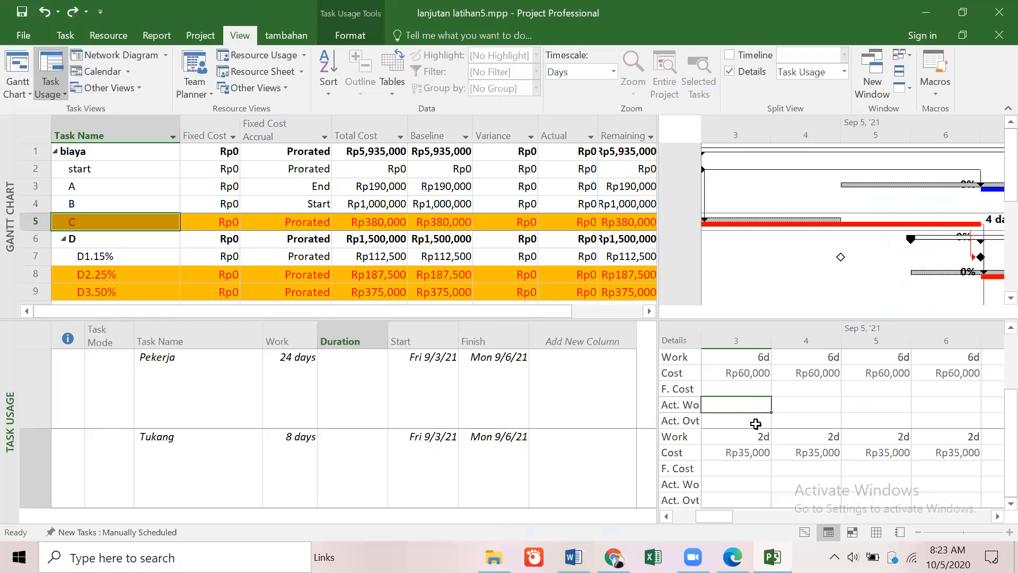
text(6)
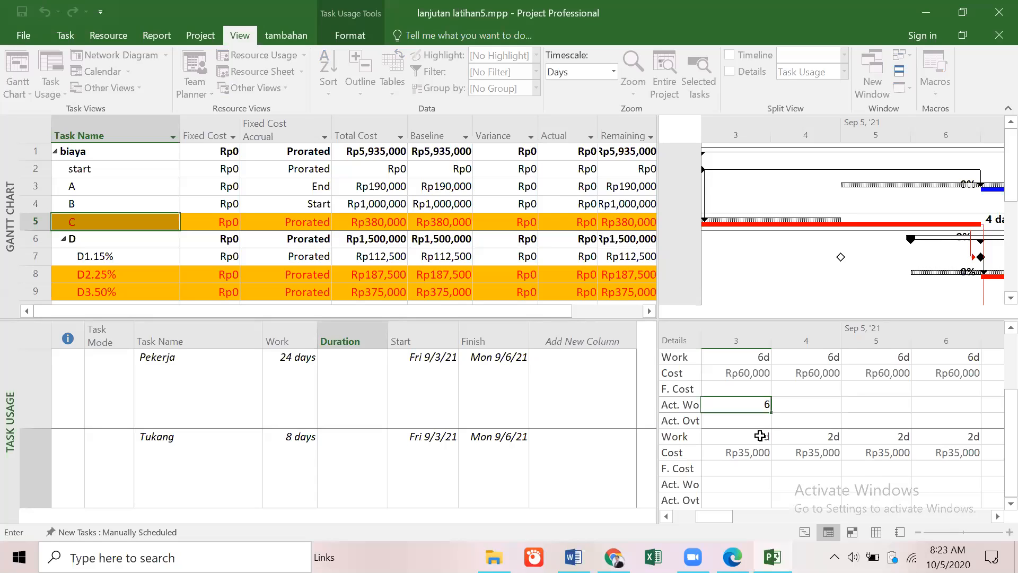
text(6)
double_click(748, 409)
text(6)
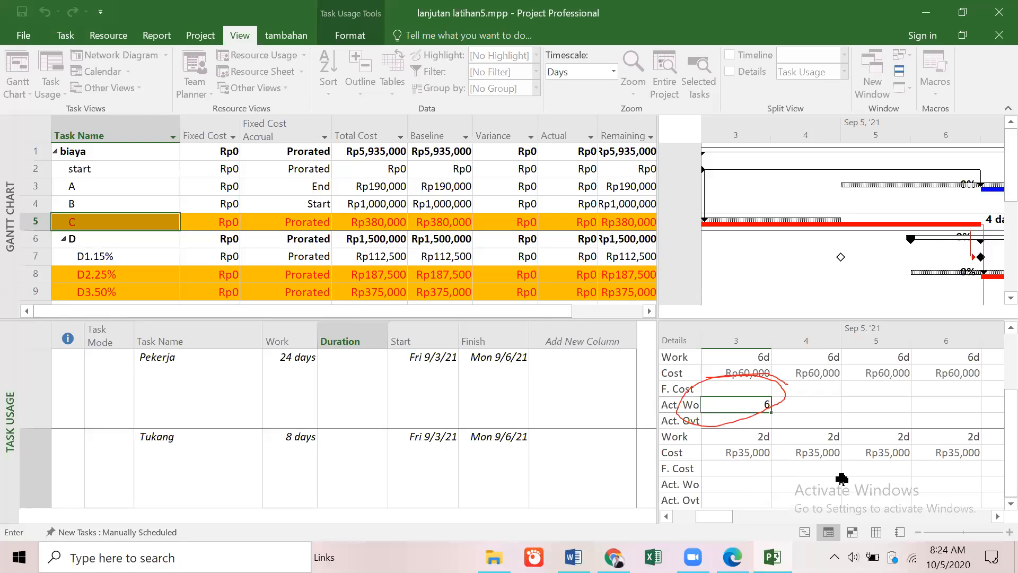
click(736, 485)
text(2)
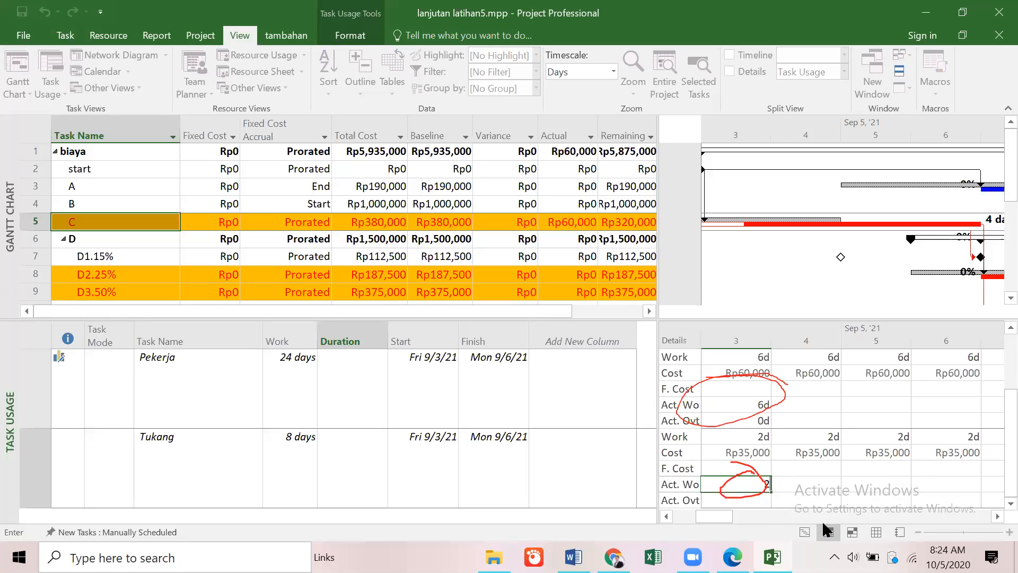
key(Return)
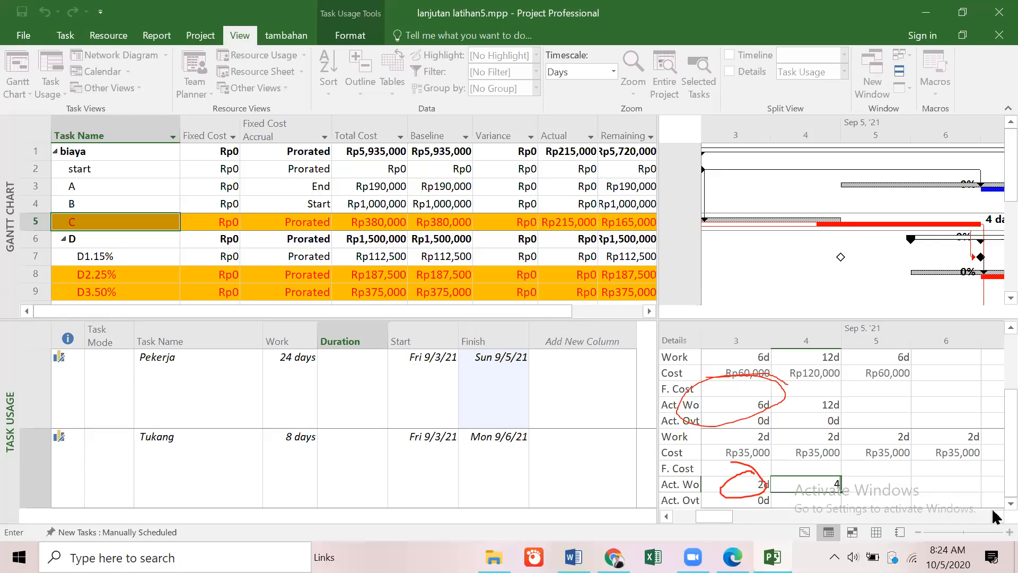
- Set task C's actual work on September 4 to 12 days for Pekerja and 4 days for Tukang
key(Return)
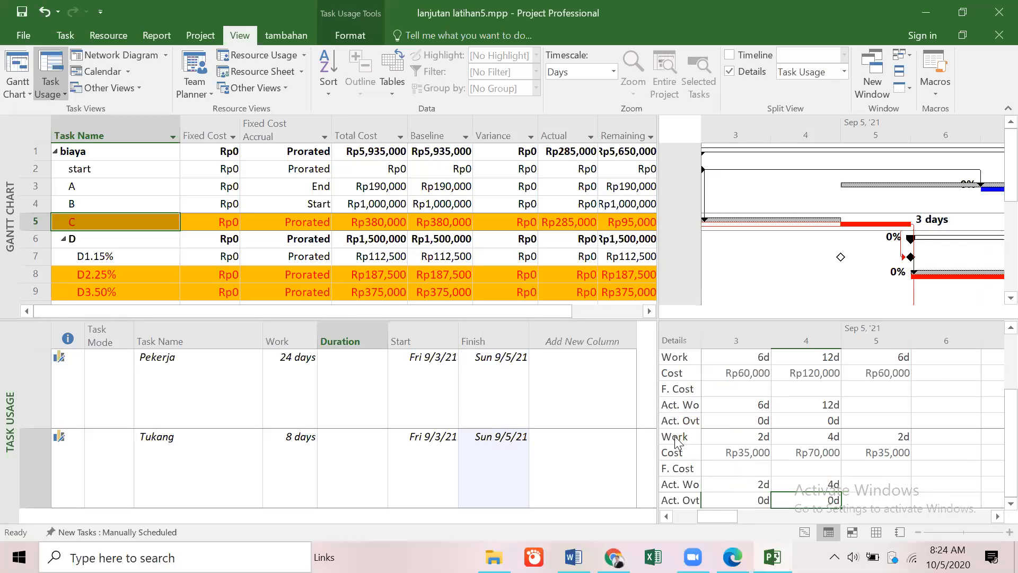
click(667, 516)
click(667, 516)
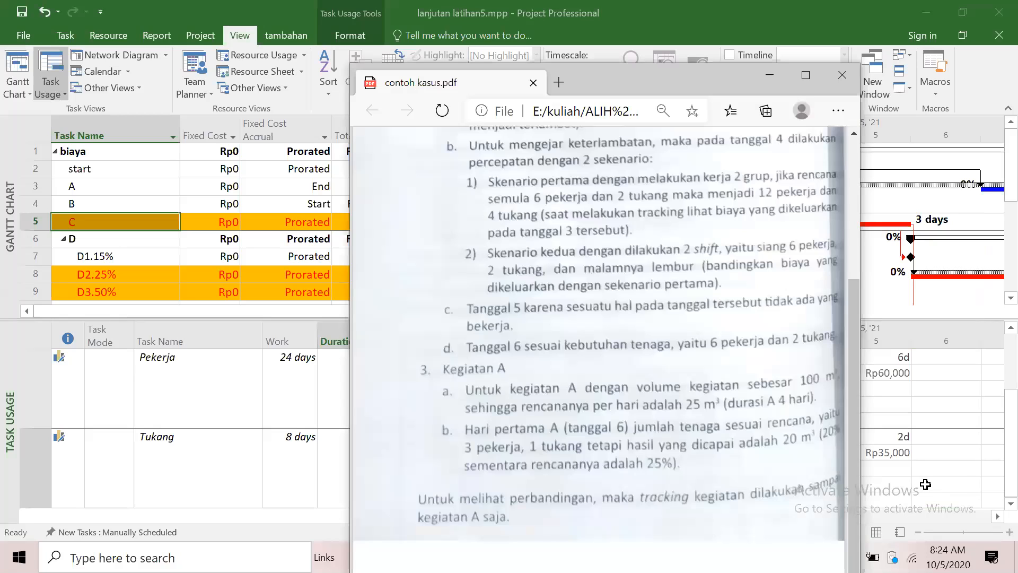
- Set task C's actual work to 0 for both resources on September 5, and to 6 days for Pekerja and 2 for Tukang on September 6
click(947, 469)
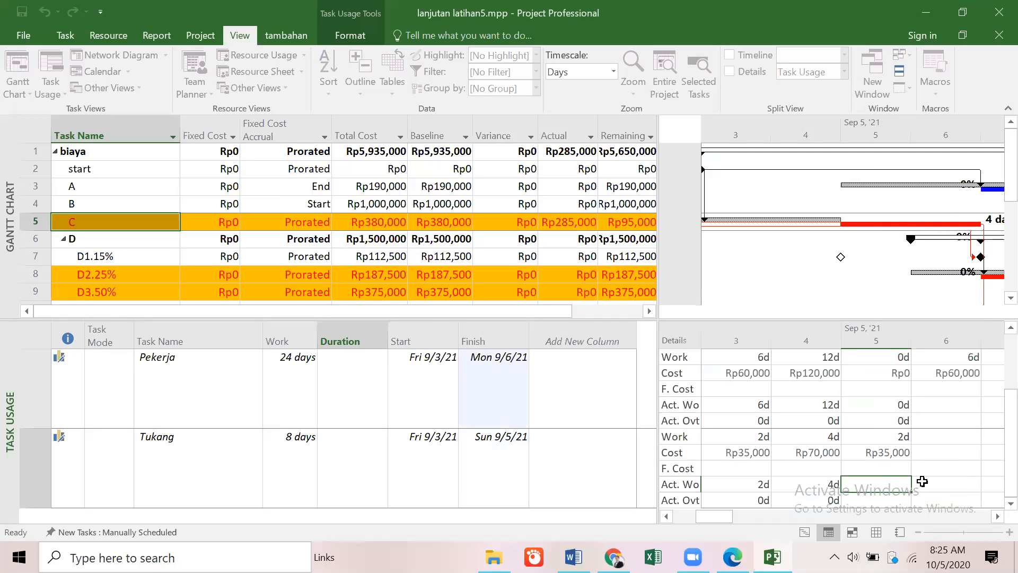
key(Return)
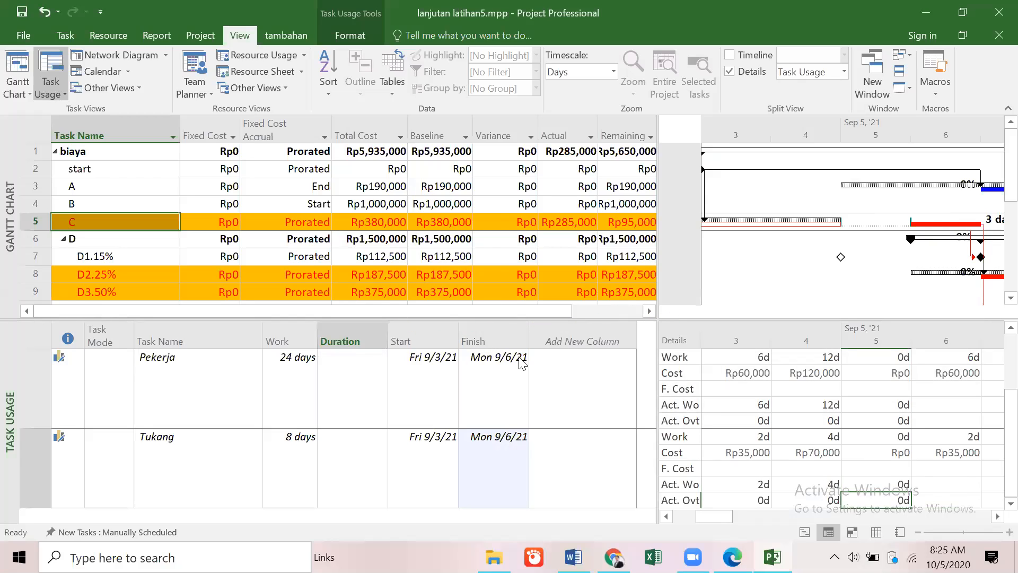
key(alt+Tab)
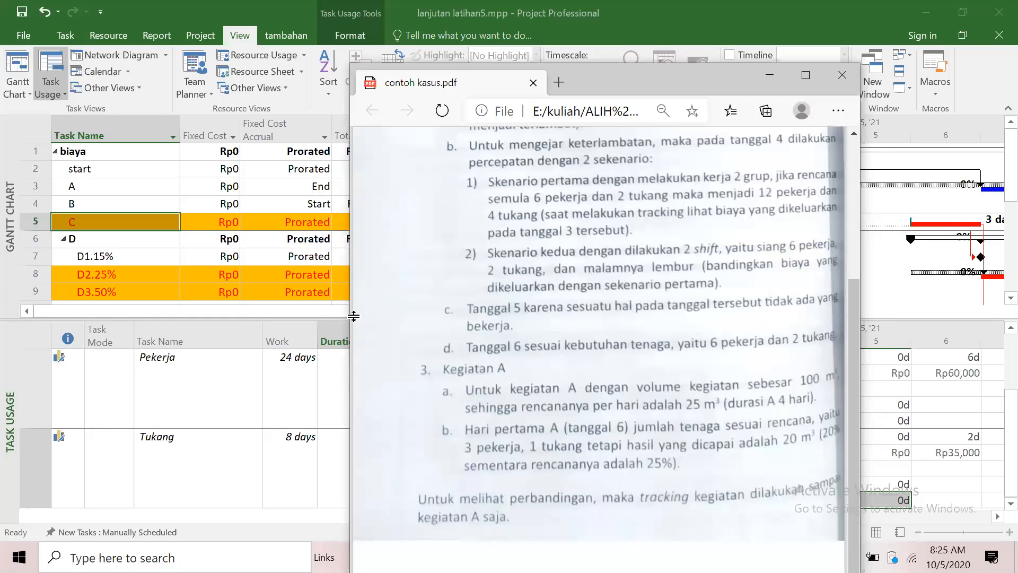
click(155, 221)
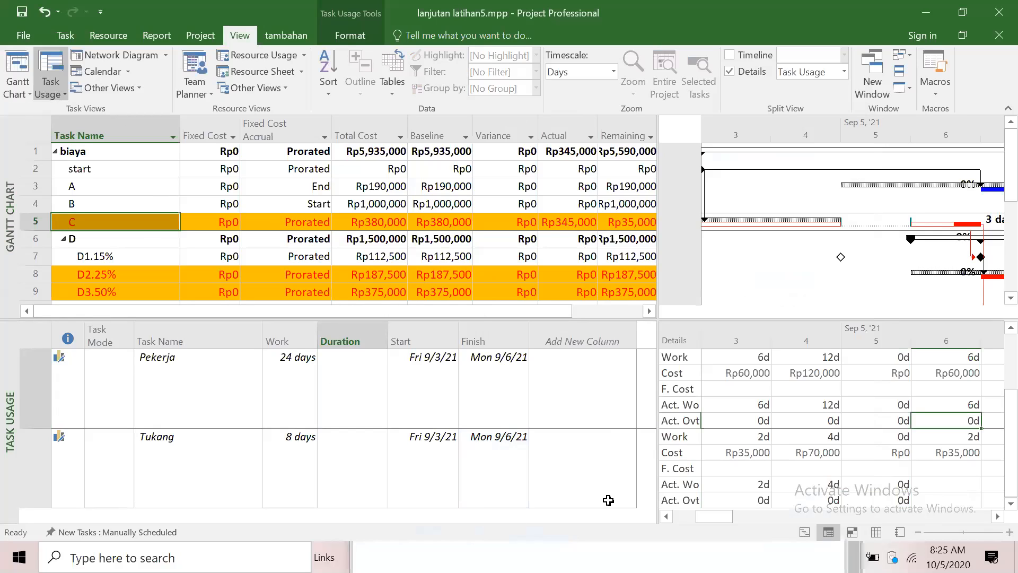
key(Return)
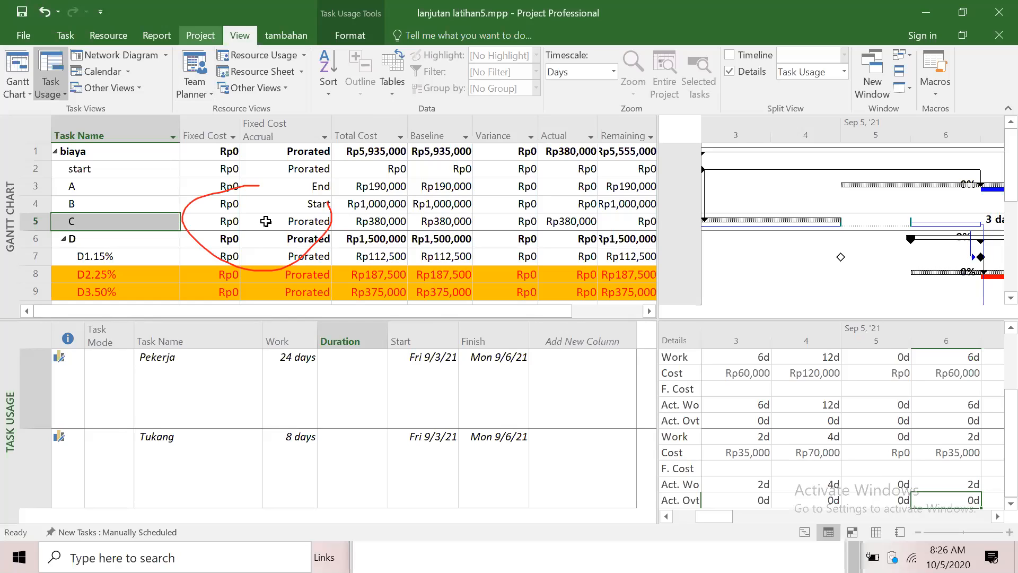
- Switch the Gantt Chart's task table to the Entry table
click(266, 221)
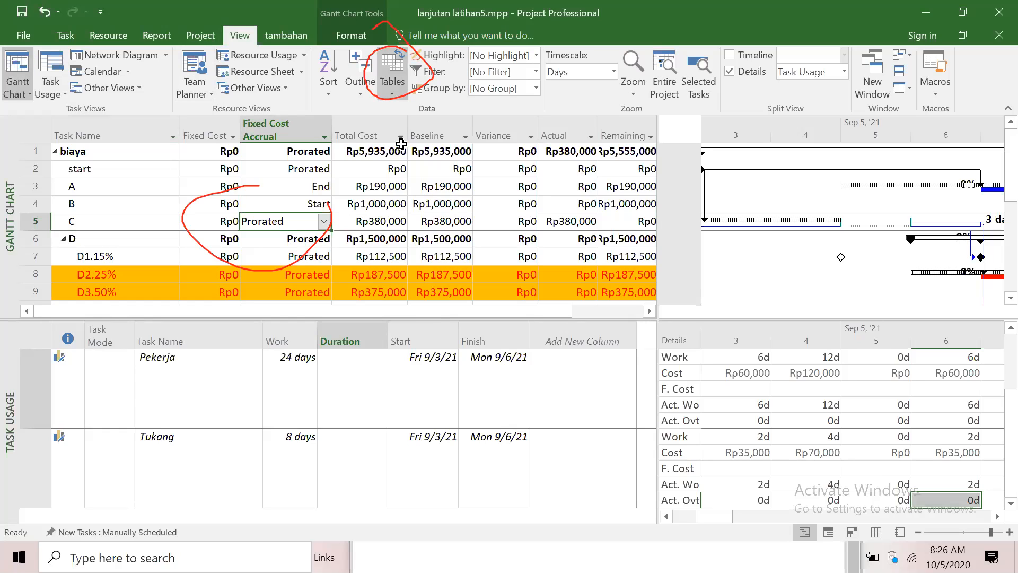
key(Escape)
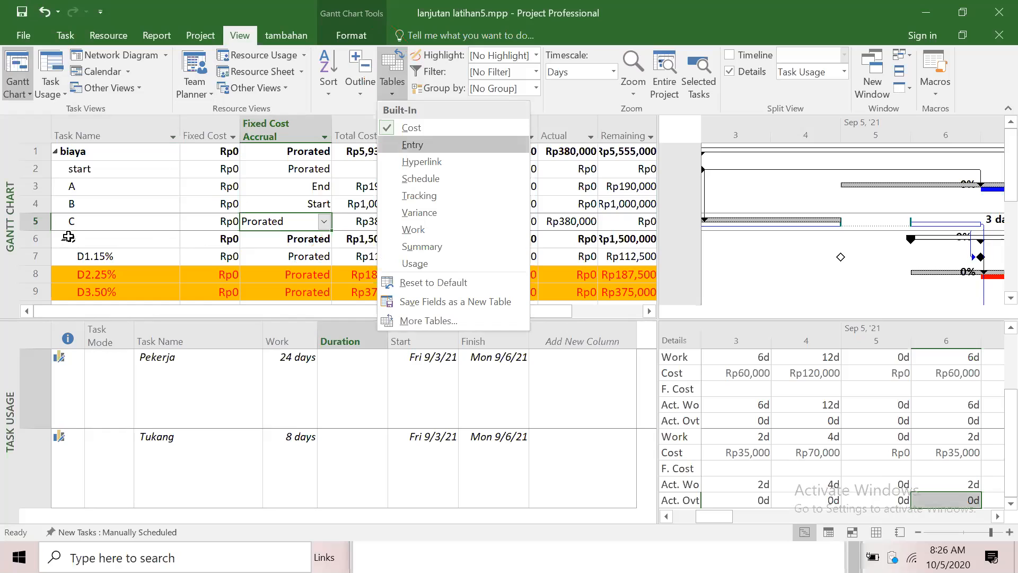
key(Return)
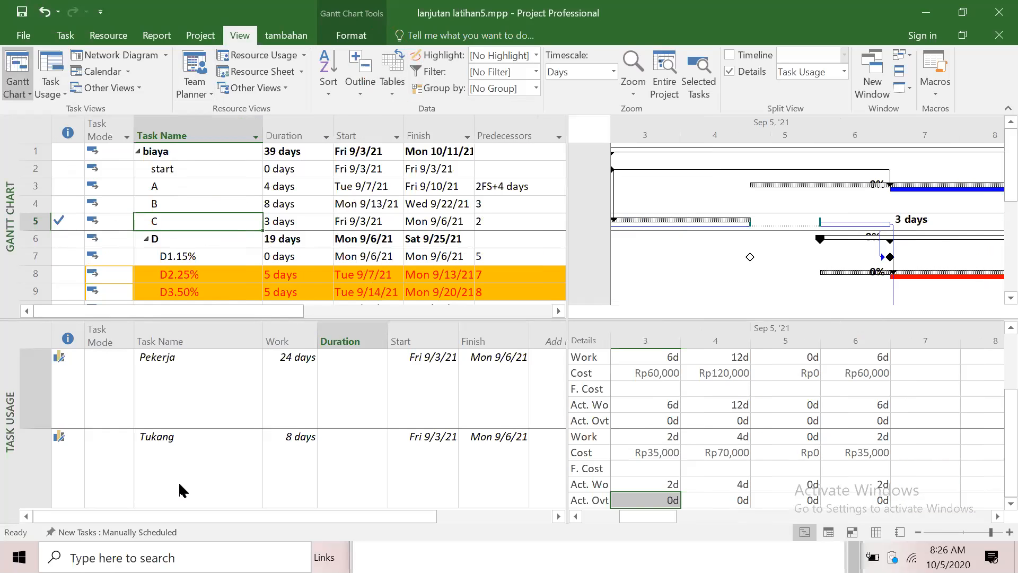
- Add a bulleted note to task C reading "TANGGAL 3 SESUSAI RENCANA" and begin a second bullet
right_click(189, 465)
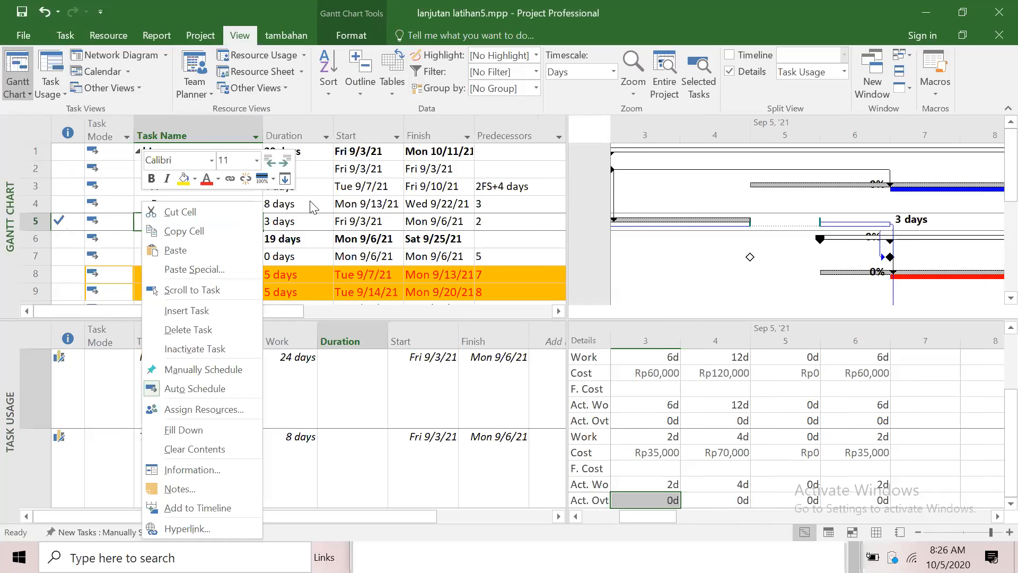
key(n)
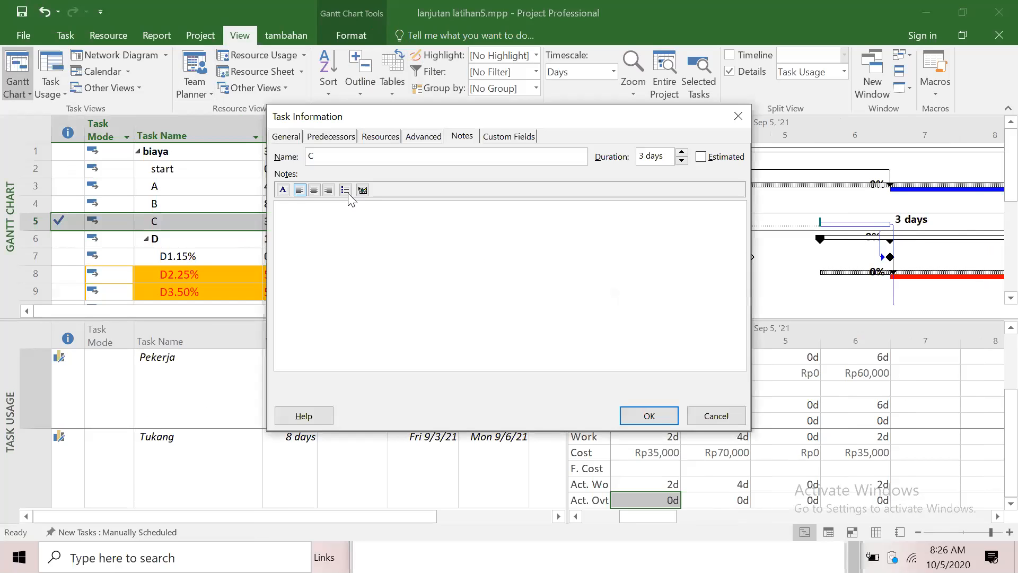
click(346, 191)
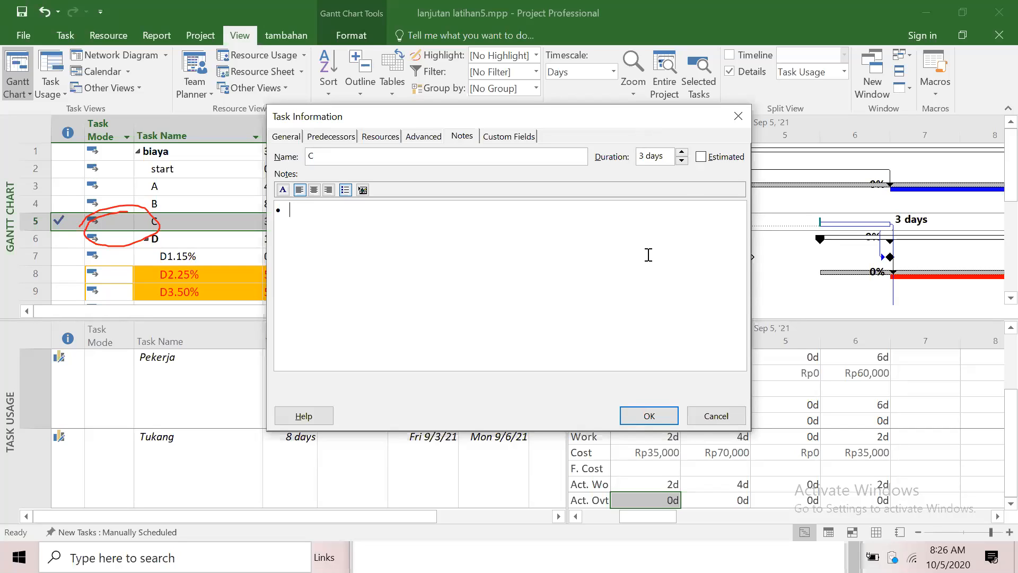
text(TANGG)
text(AL 3 SESUSAI RENCANA)
key(Return)
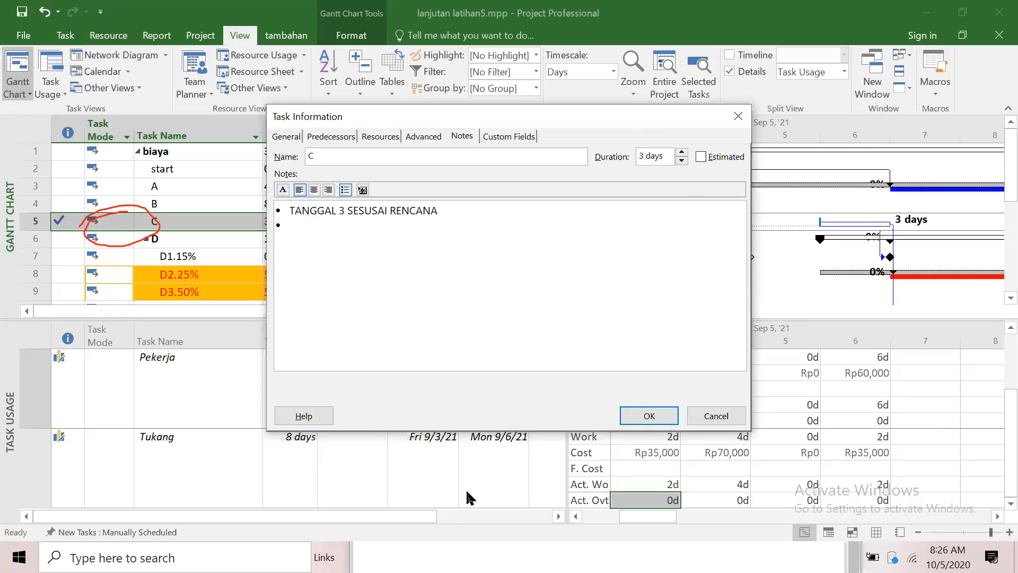
text(TA)
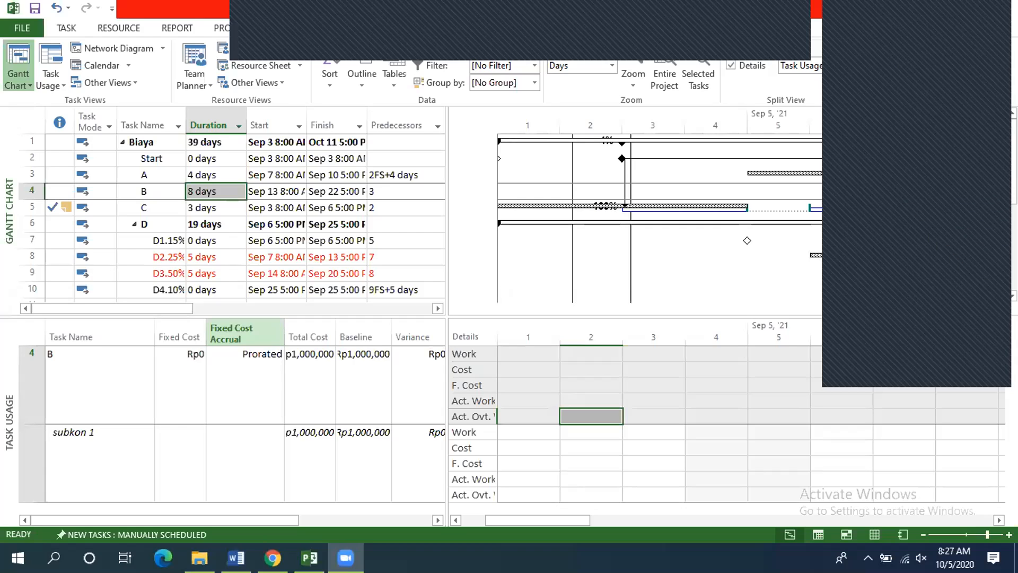
- Select task A in the Gantt Chart to show its resource assignments in the task usage details
click(150, 173)
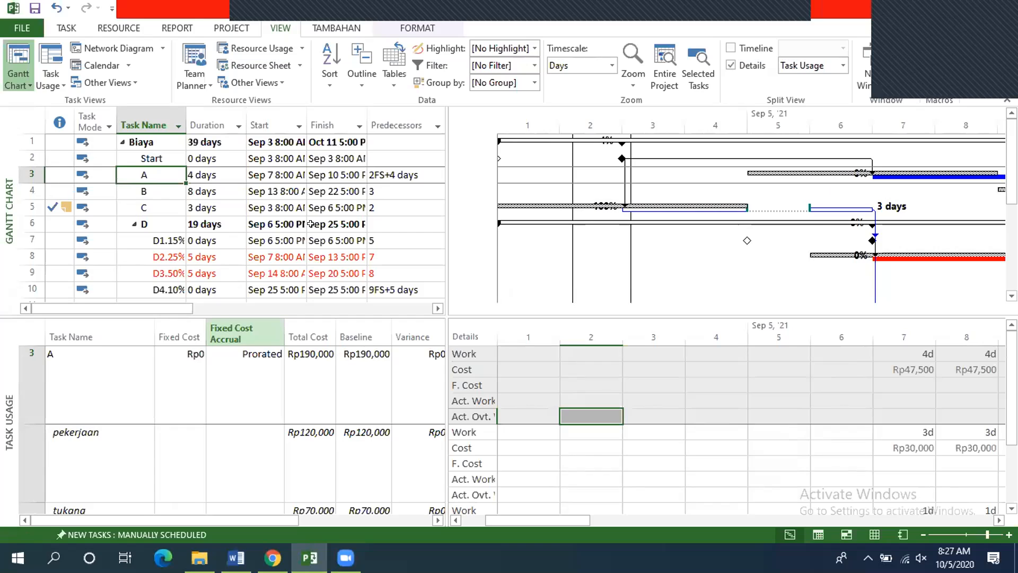
click(335, 28)
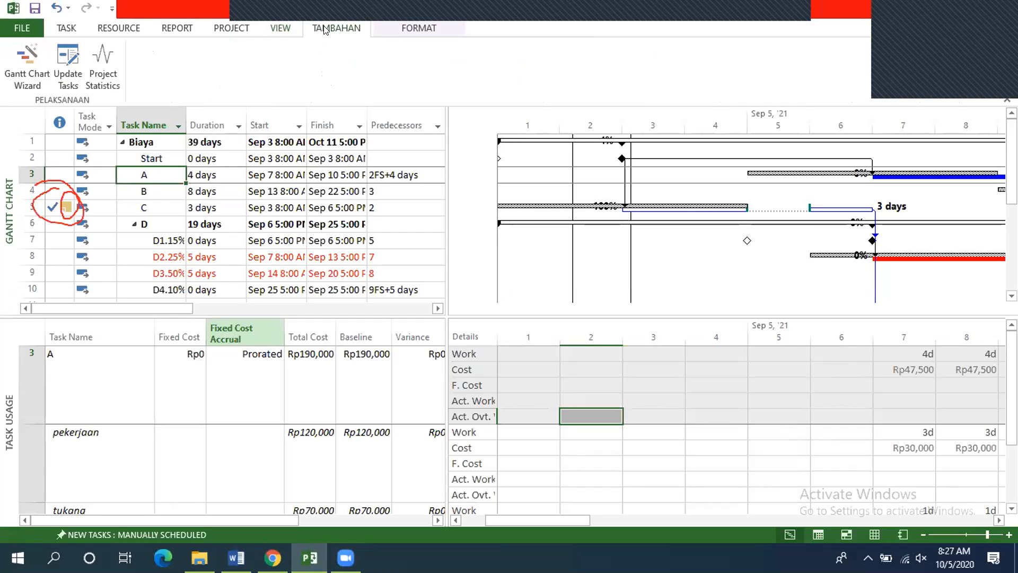
click(280, 28)
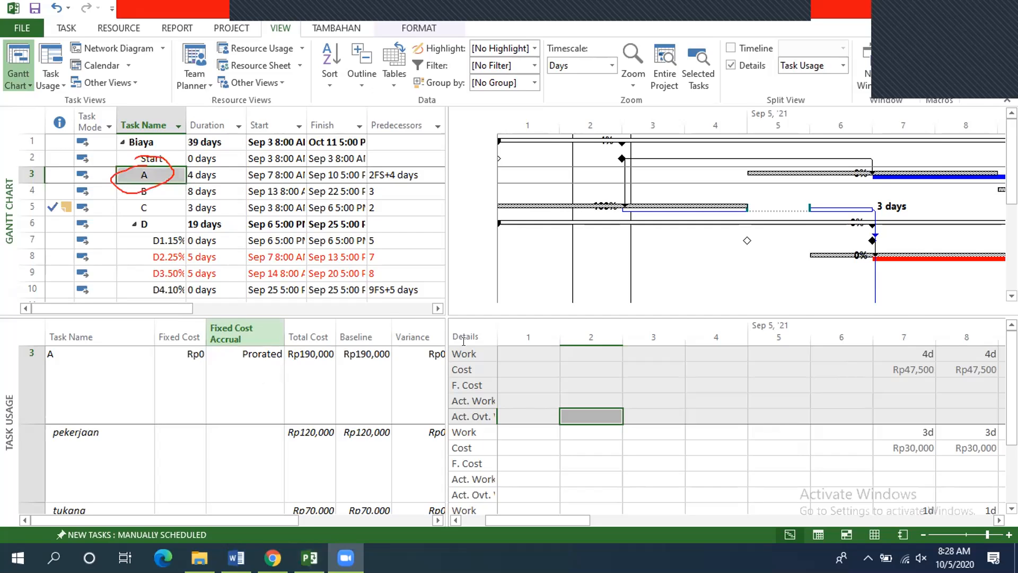
- Switch to the browser and read the Kegiatan A section of contoh kasus pelaksanaan.pdf
key(alt+Tab)
key(alt+Tab)
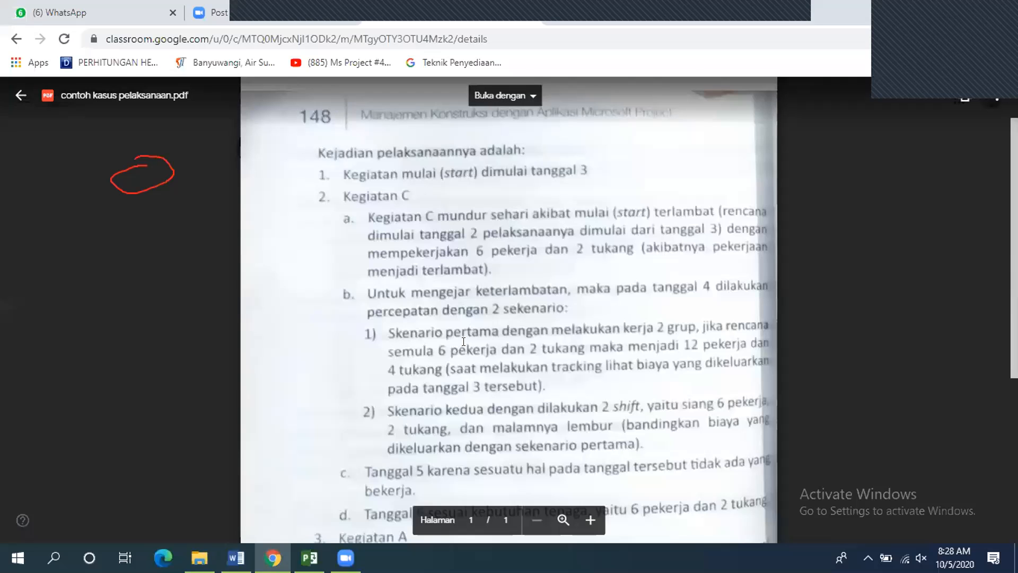
scroll(463, 342, down, 5)
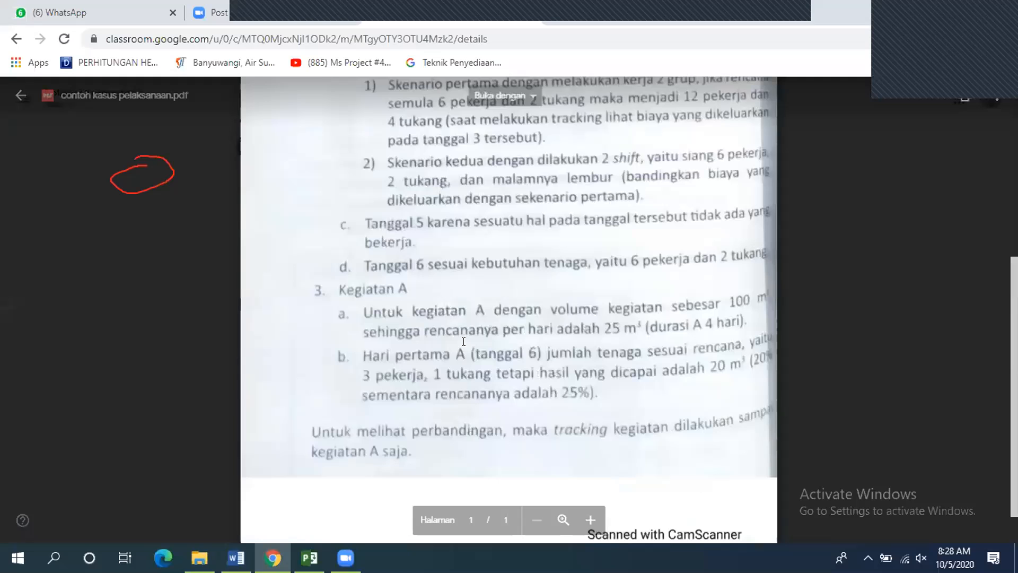
- Finish reading the Kegiatan A section, switch to Microsoft Project and examine task A's daily work and costs for 7 to 10 September
scroll(464, 342, up, 1)
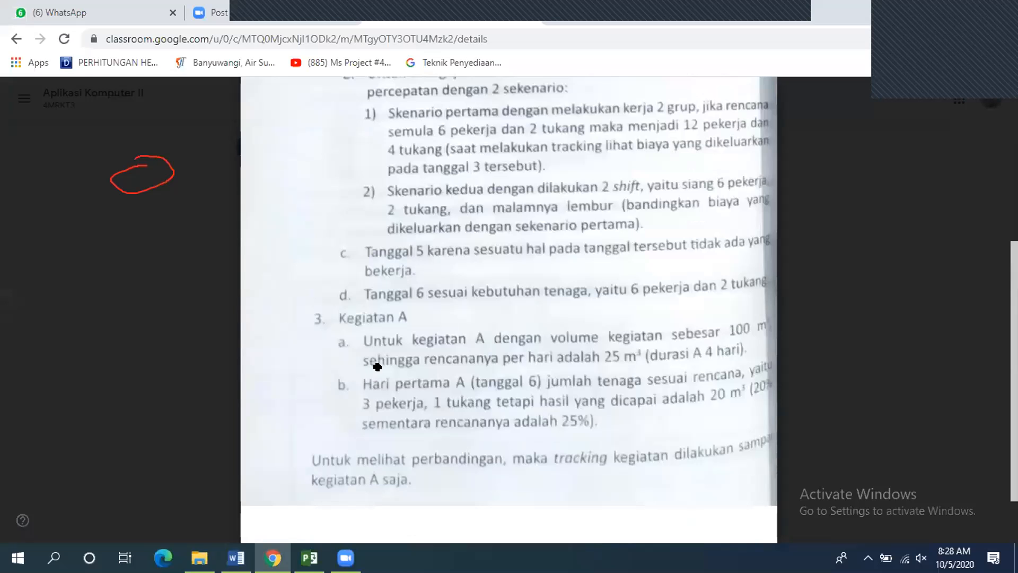
key(alt+Tab)
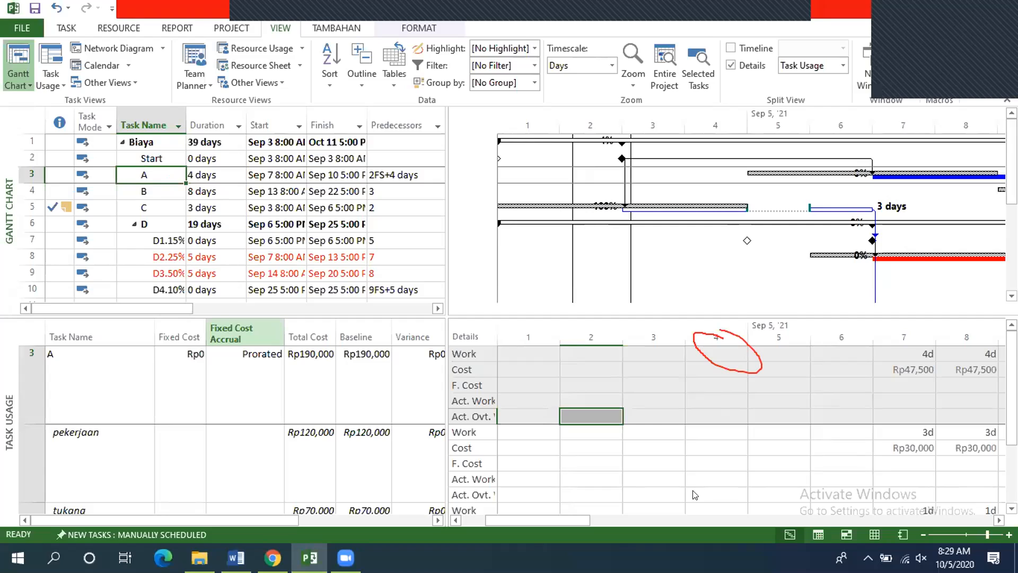
drag(582, 519, 593, 520)
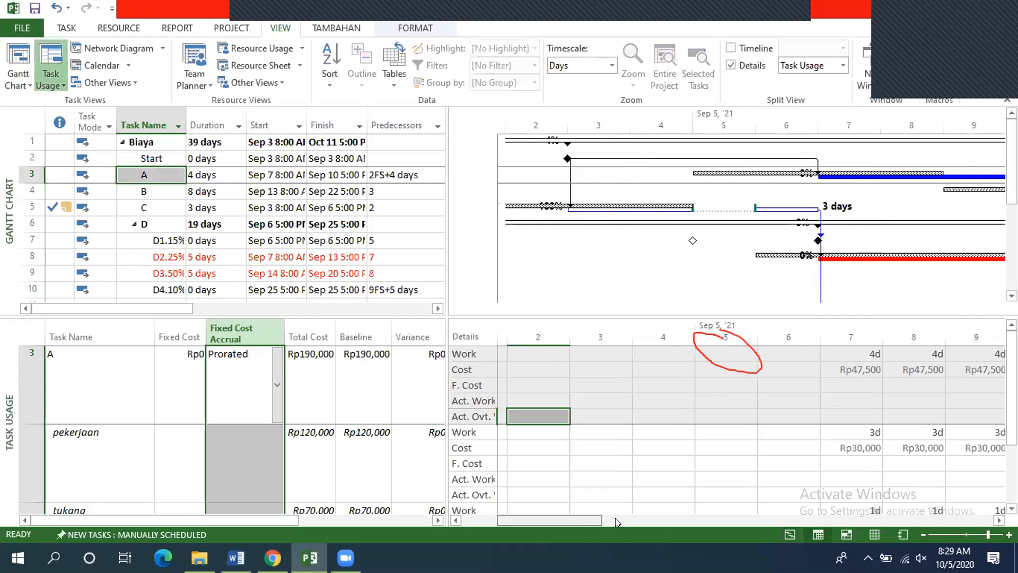
click(616, 519)
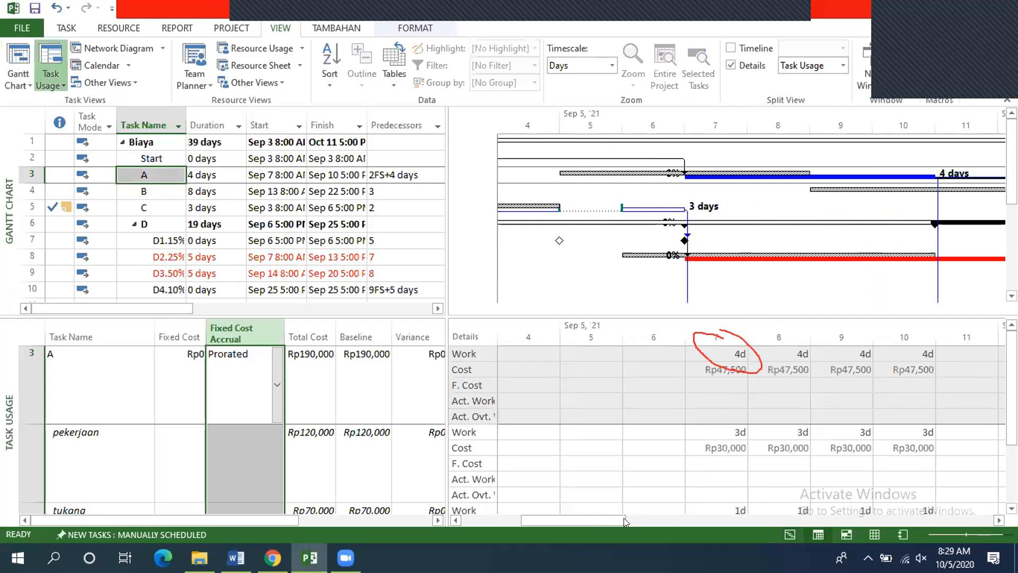
click(608, 430)
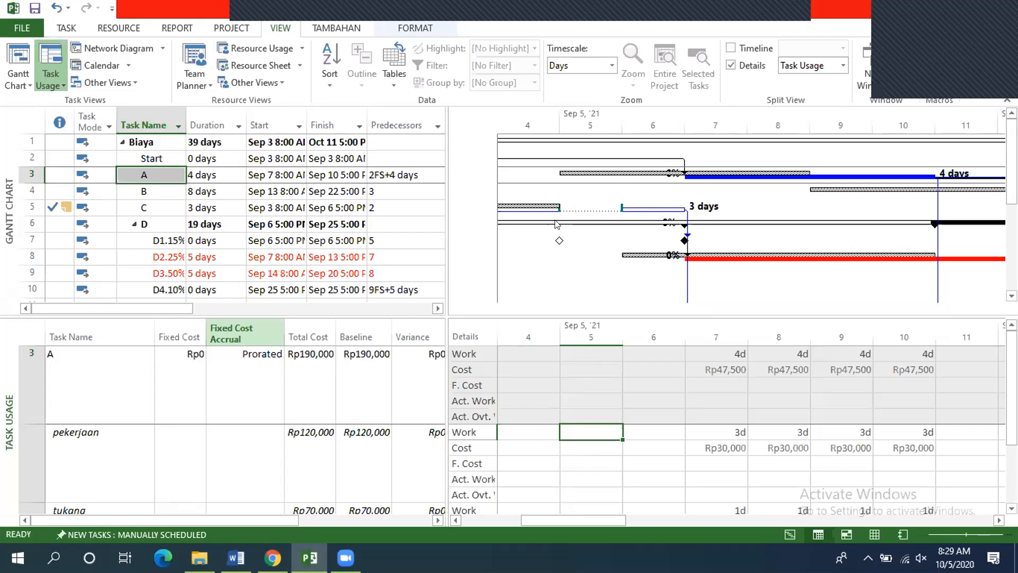
click(336, 29)
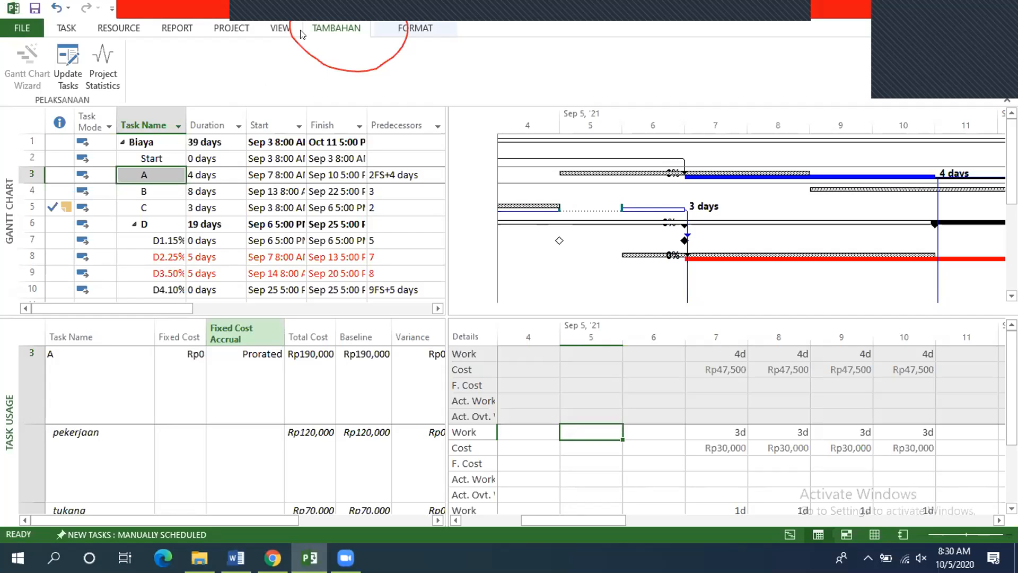
scroll(342, 42, up, 1)
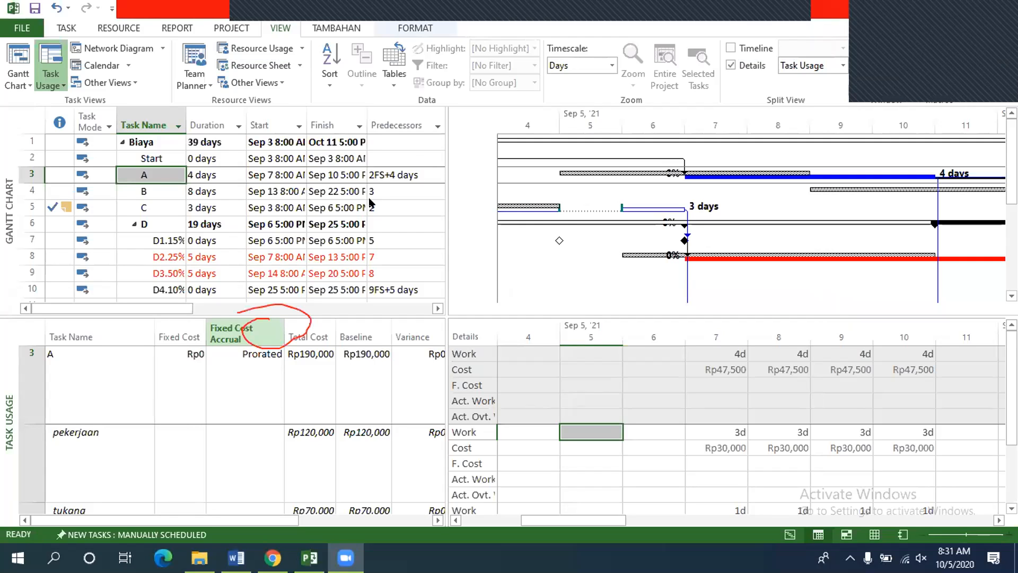
- Insert a % Complete column before the Fixed Cost Accrual column in the task usage table
right_click(244, 337)
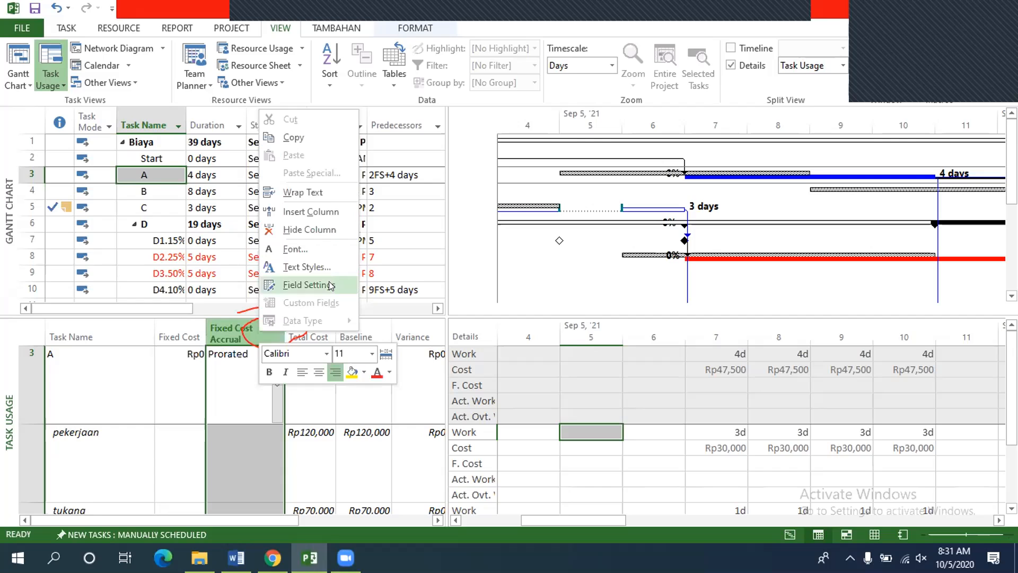
click(314, 229)
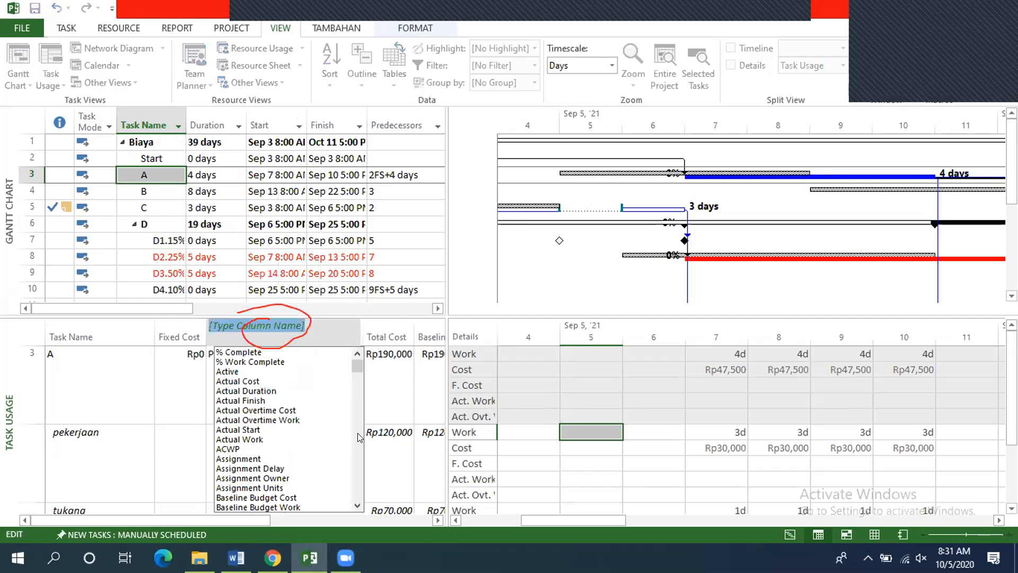
scroll(257, 393, down, 20)
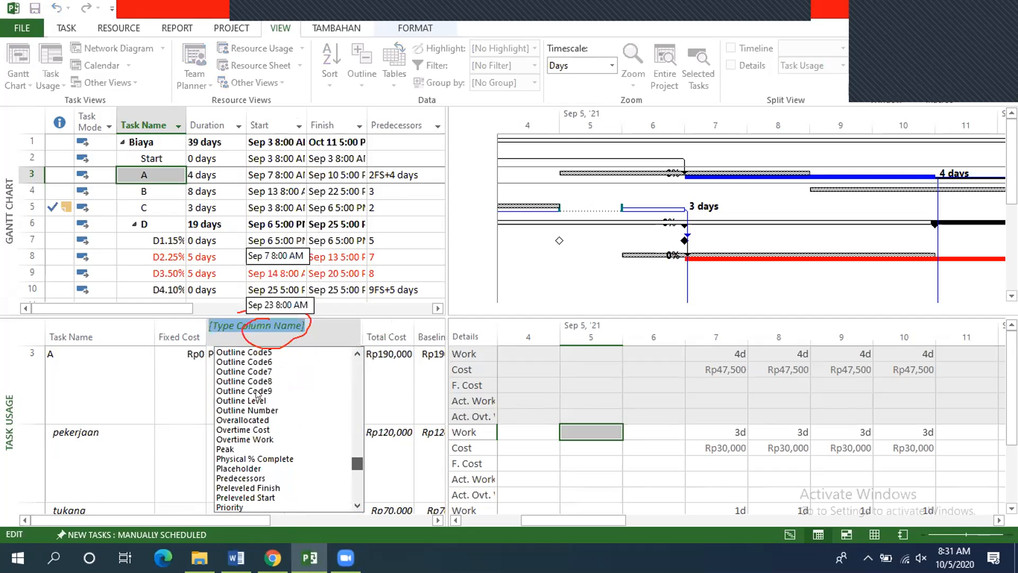
scroll(256, 394, down, 3)
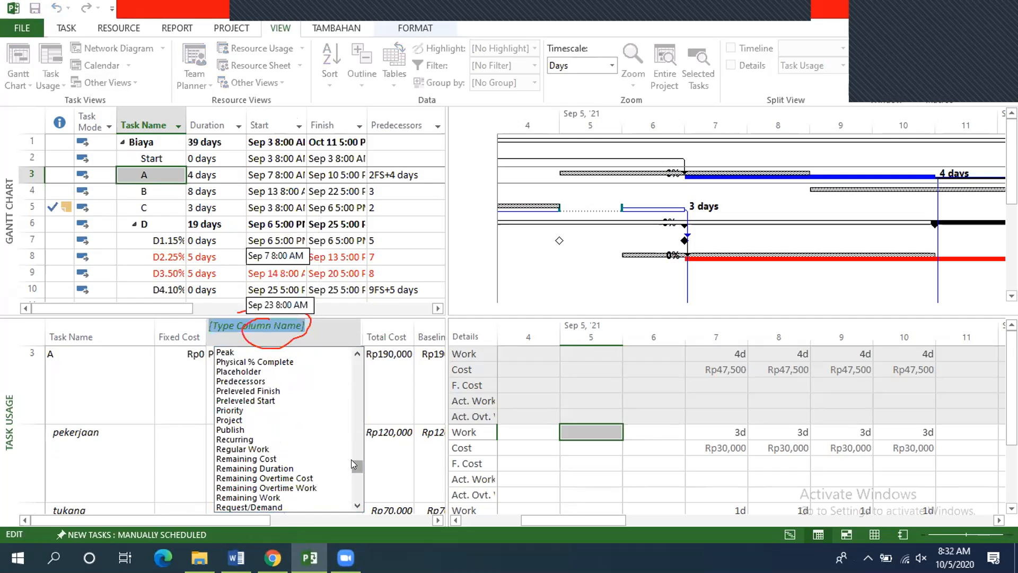
drag(351, 460, 350, 456)
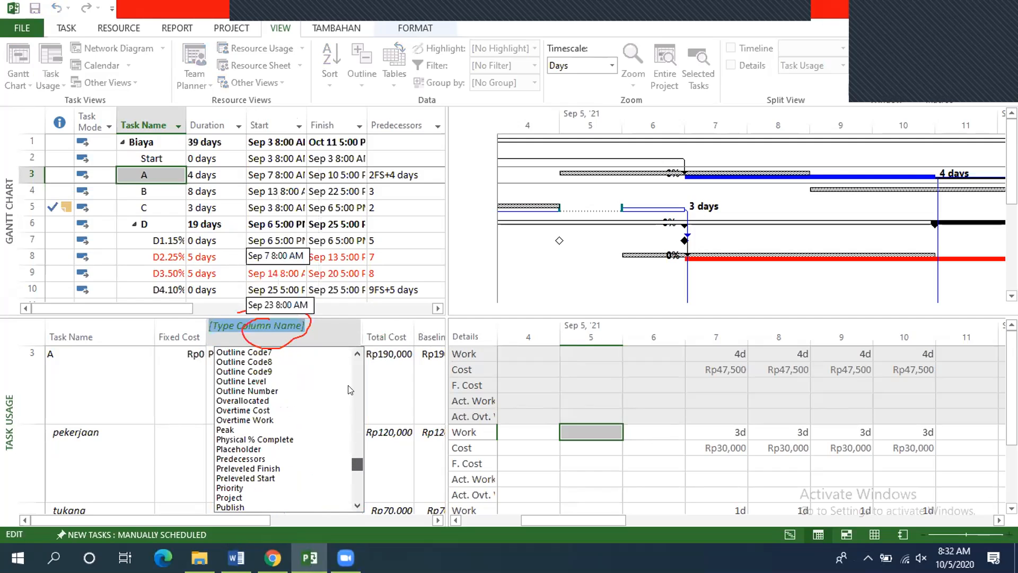
scroll(353, 370, up, 2)
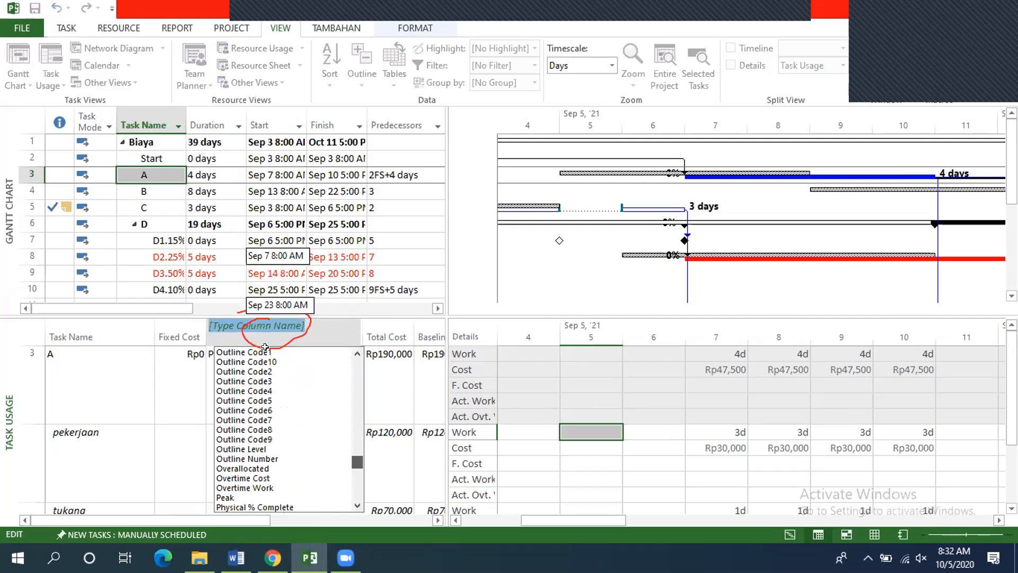
scroll(273, 398, up, 20)
scroll(274, 444, up, 12)
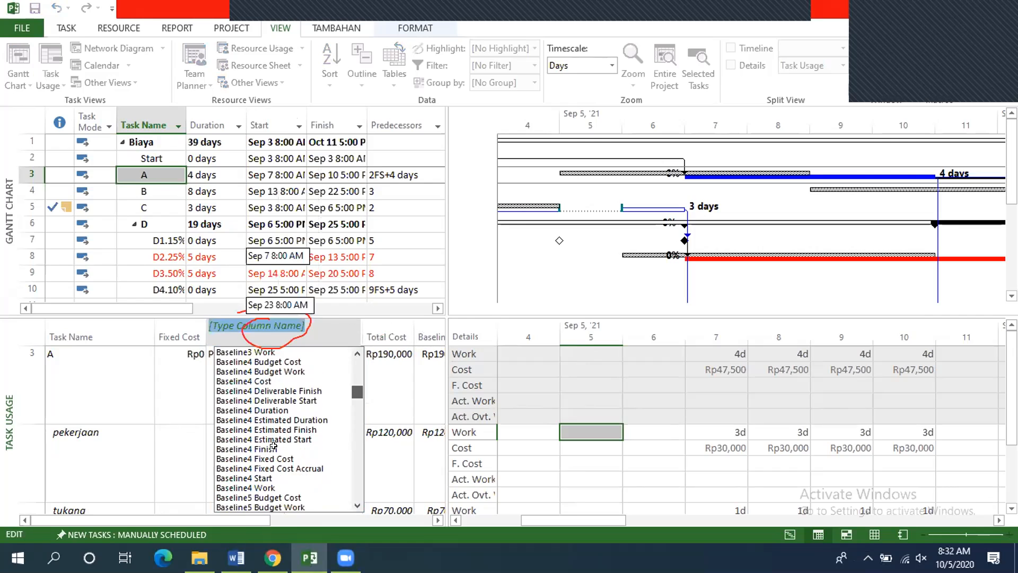
click(274, 446)
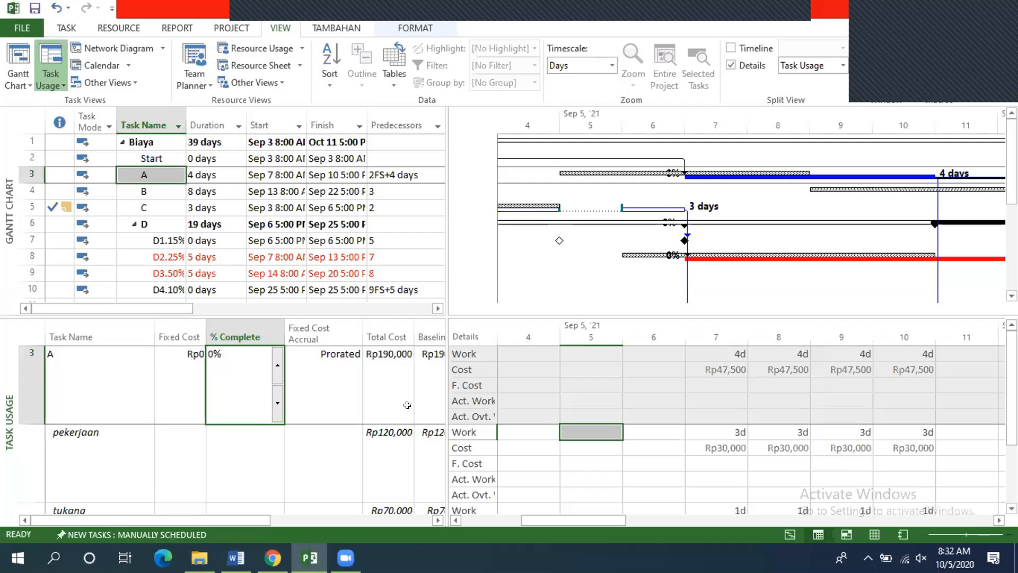
- Enter task A's actual work for 7 September as 3 days for pekerjaan and 7 days for tukang
click(713, 400)
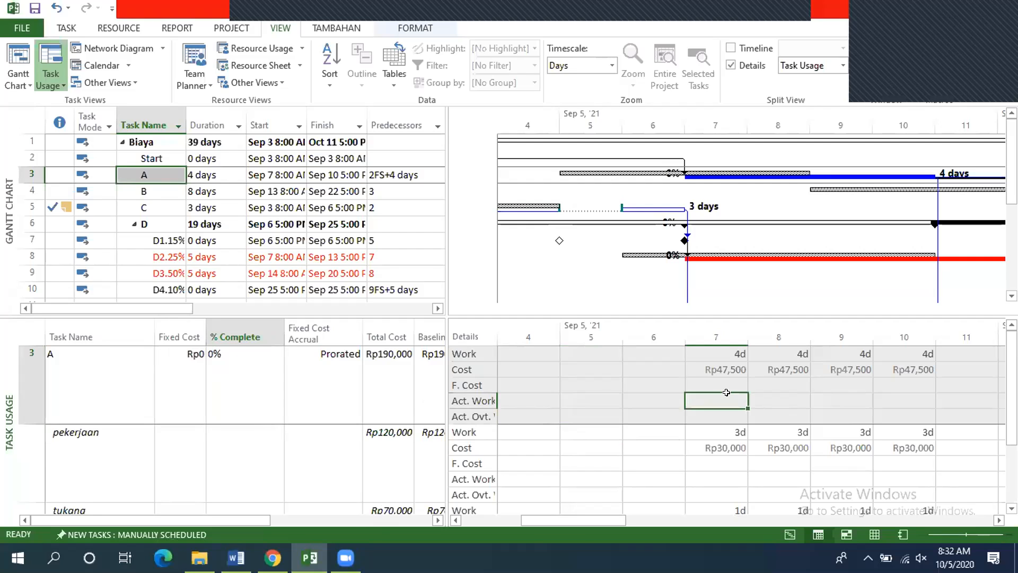
scroll(748, 405, down, 1)
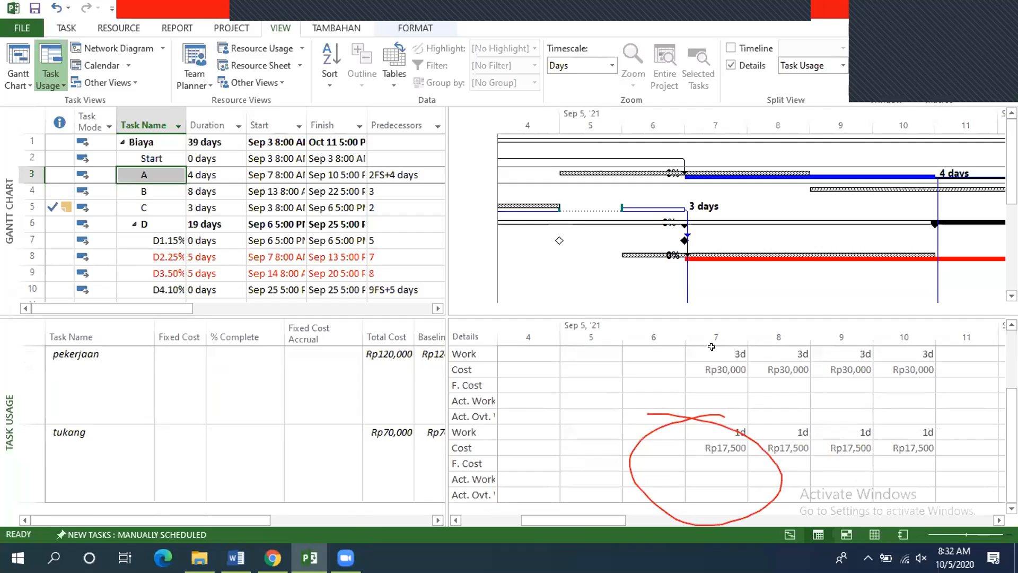
click(709, 401)
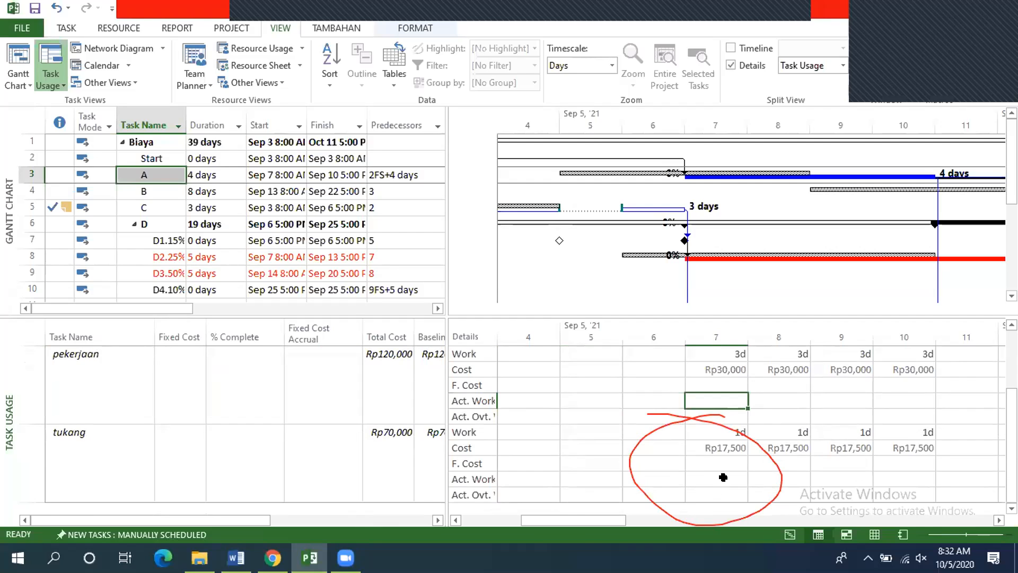
text(3)
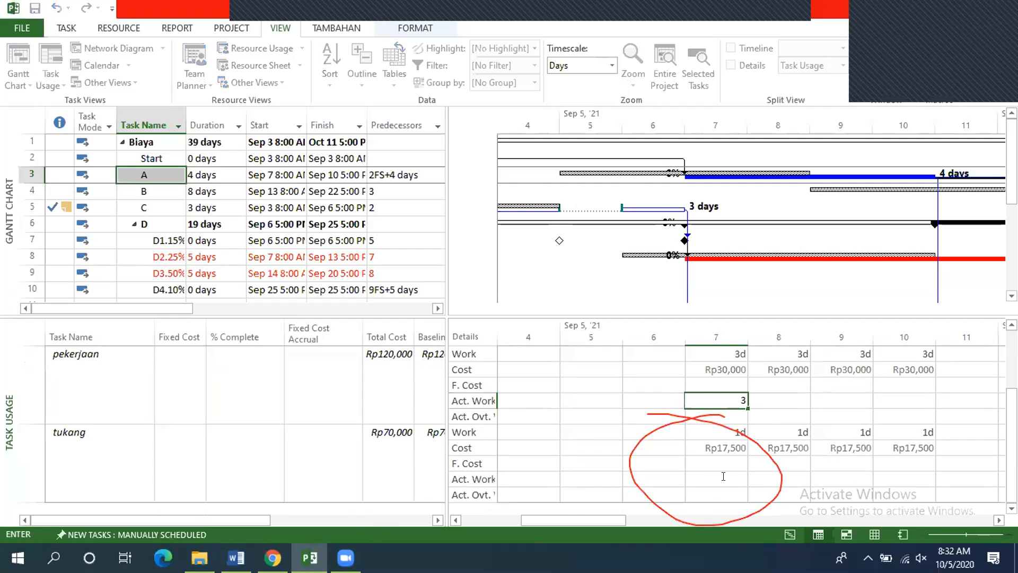
click(723, 475)
text(7)
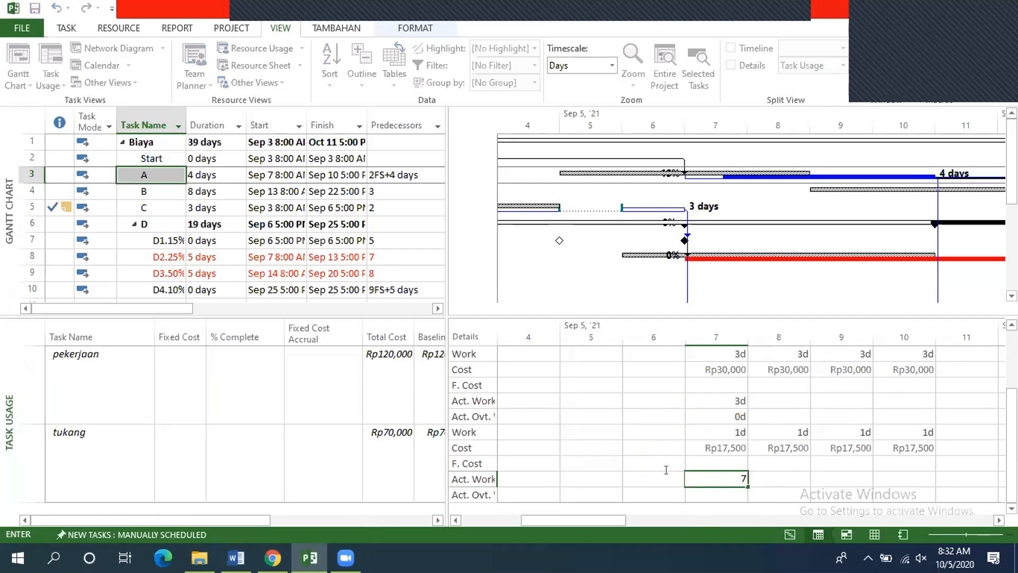
click(668, 470)
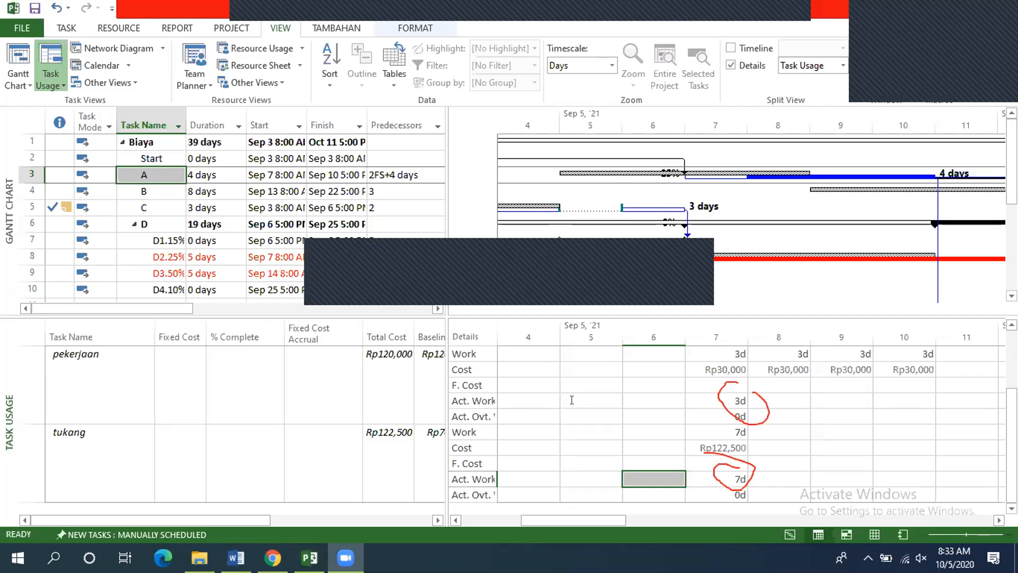
- Recheck Kegiatan A in the case study PDF and set the 7 September actual work to 1 day for pekerjaan and 3 days for tukang
key(alt+Tab)
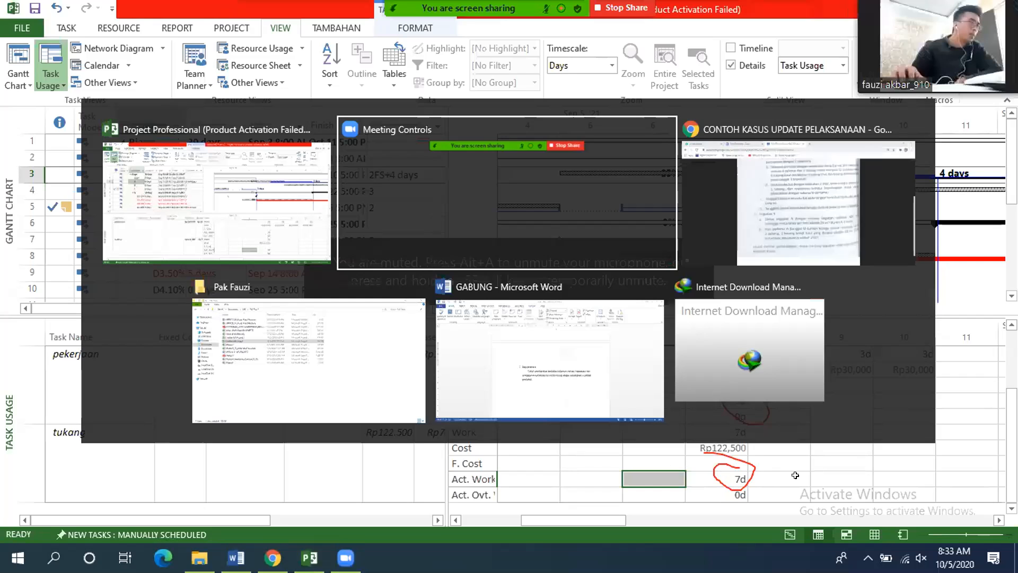
key(alt+Tab)
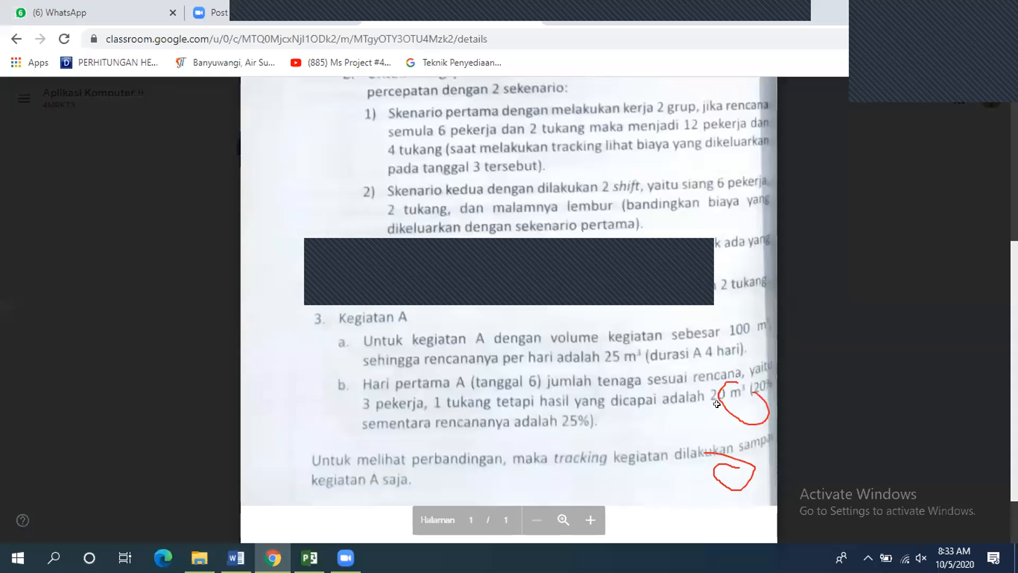
key(alt+Tab)
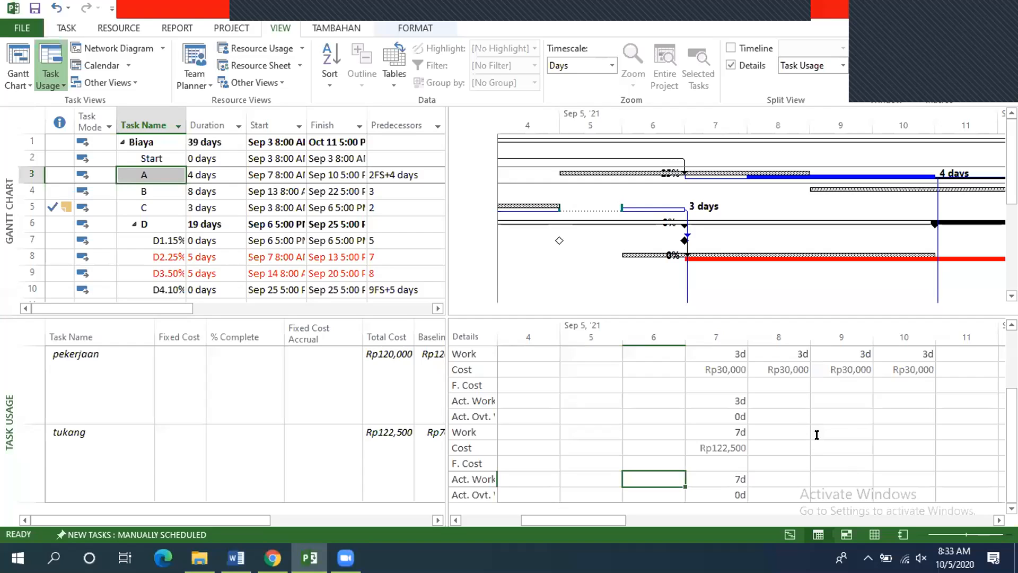
click(816, 435)
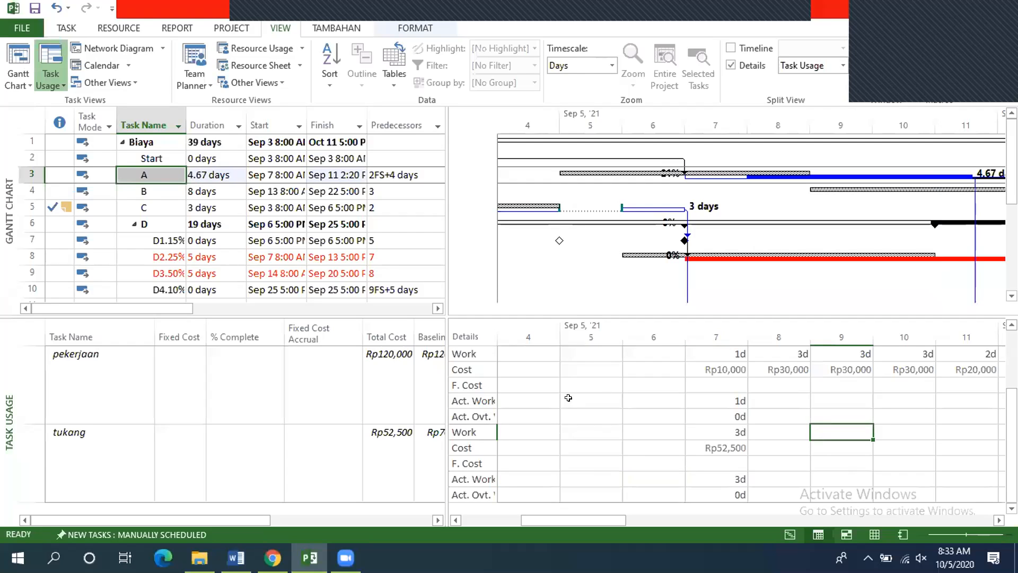
- Correct task A's 7 September actual work to 3 days for pekerjaan and 1 day for tukang
key(alt+Tab)
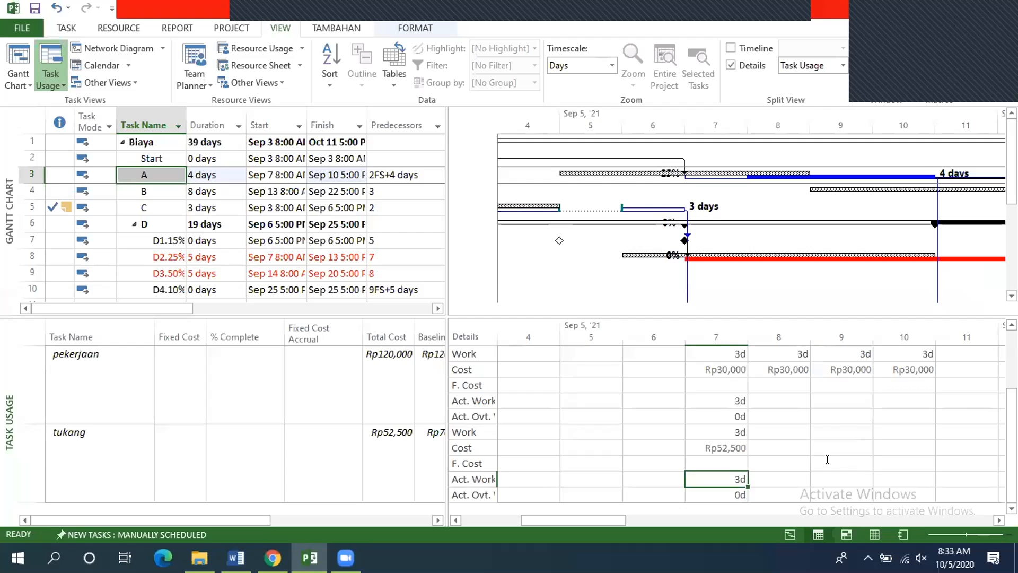
key(alt+Tab)
click(834, 459)
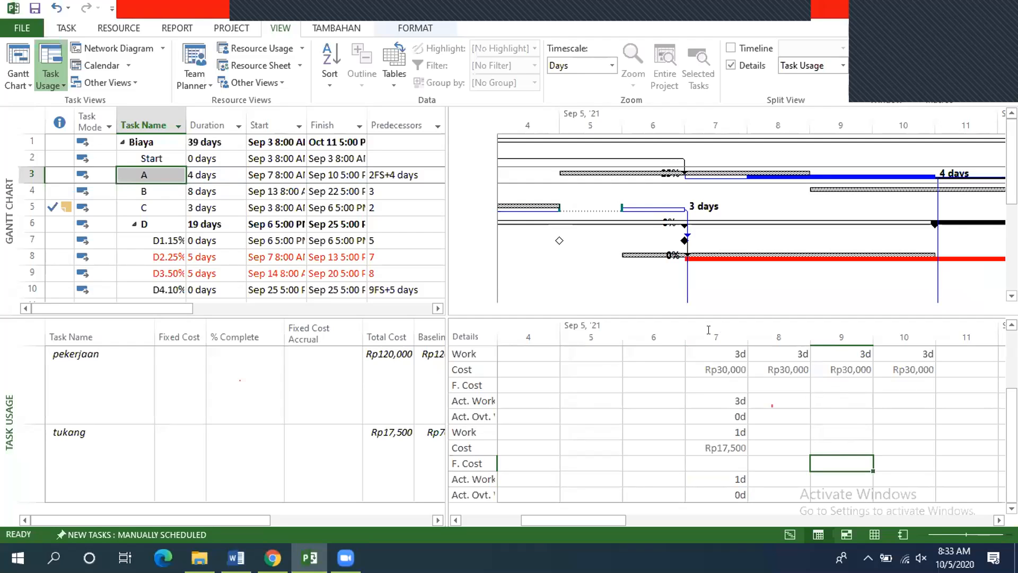
- Review task A's completion percentage, total cost and resource actual work for 7 September in the task usage details
scroll(708, 330, up, 1)
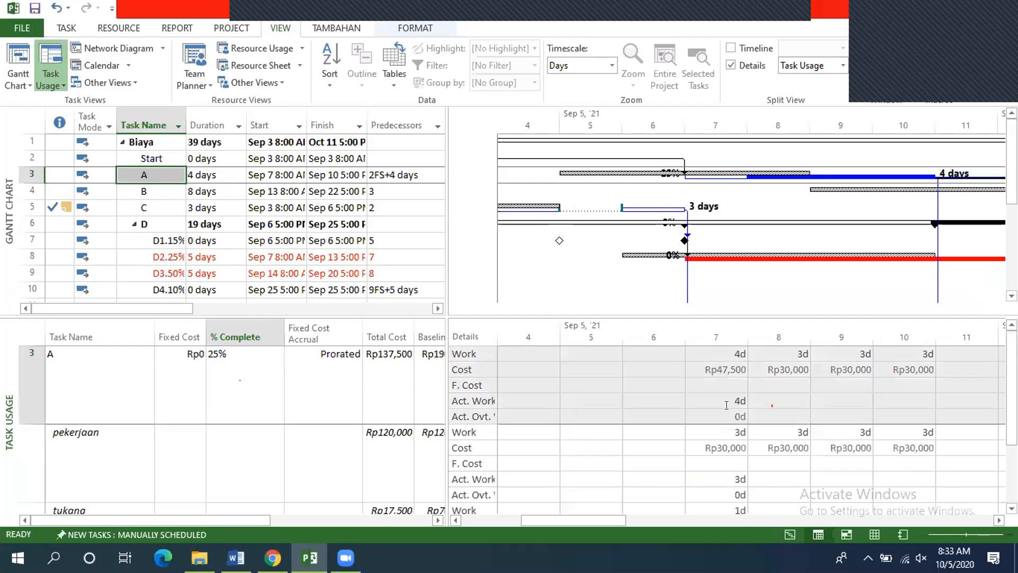
drag(355, 371, 345, 343)
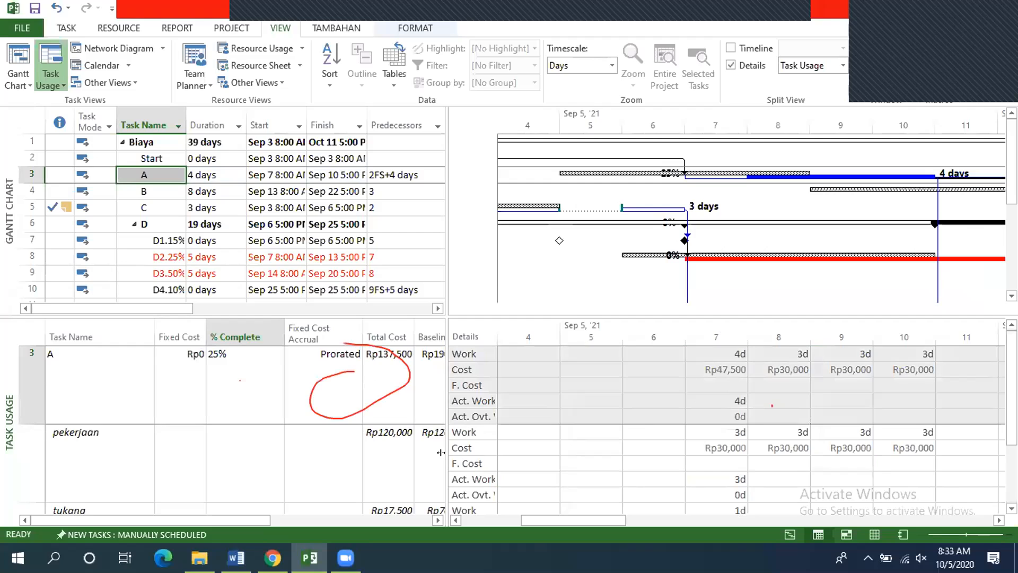
click(578, 458)
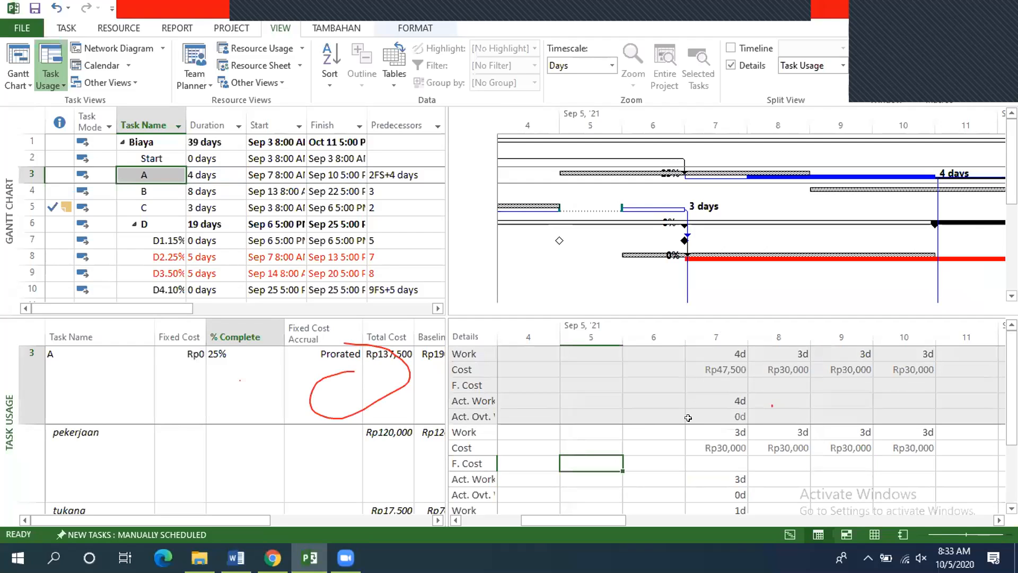
drag(240, 380, 241, 380)
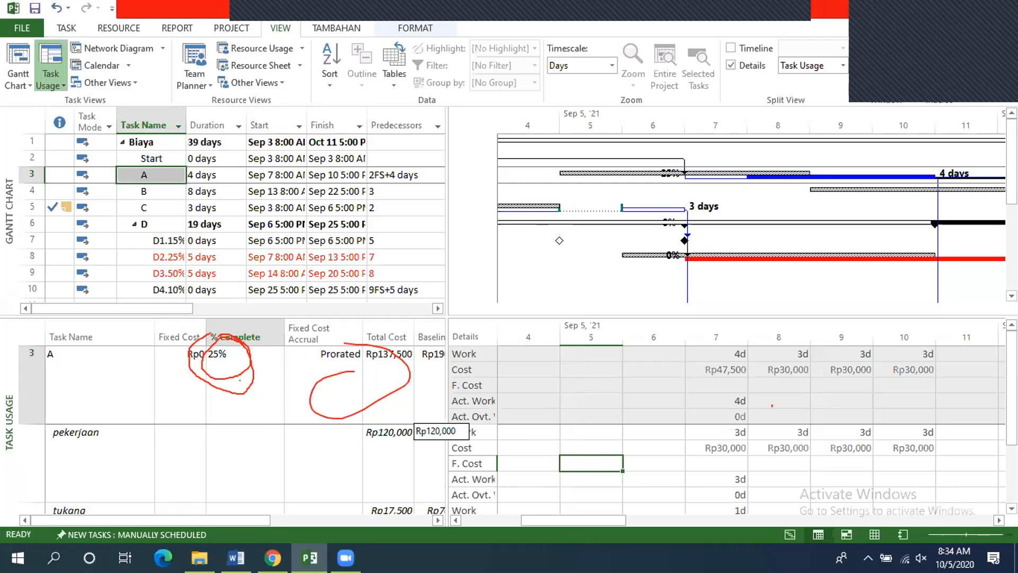
drag(283, 401, 348, 417)
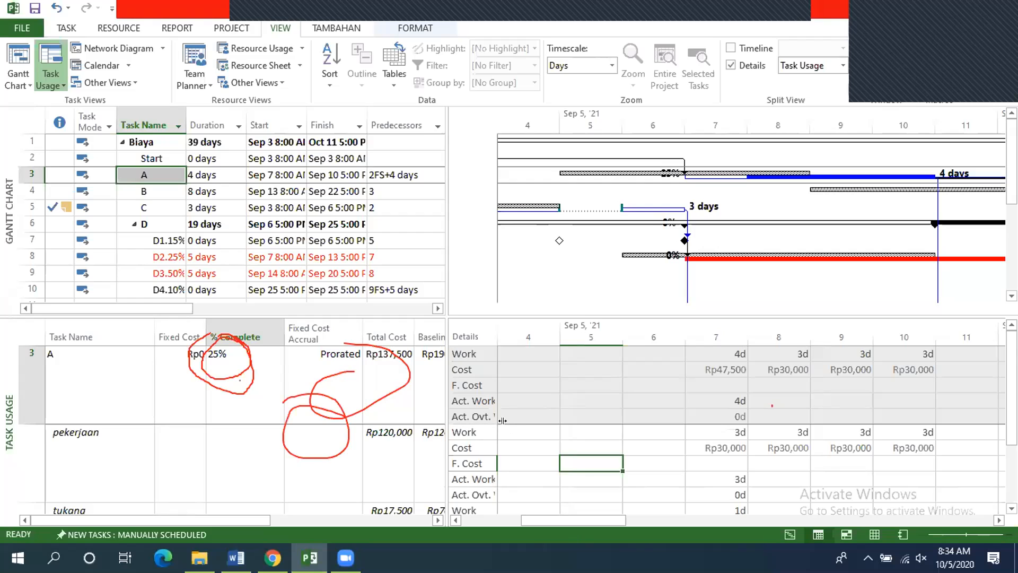
key(Escape)
click(318, 421)
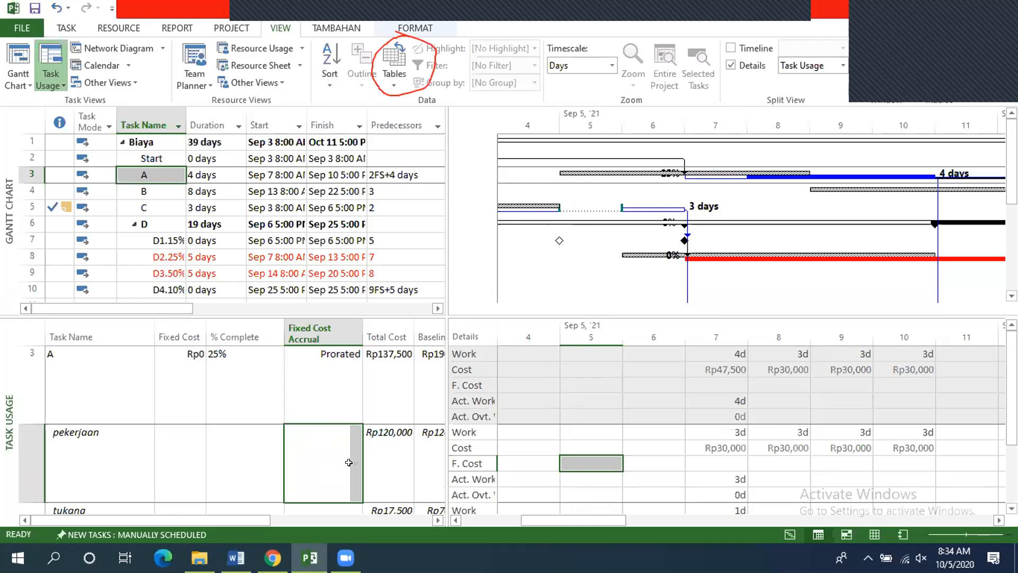
scroll(329, 452, down, 1)
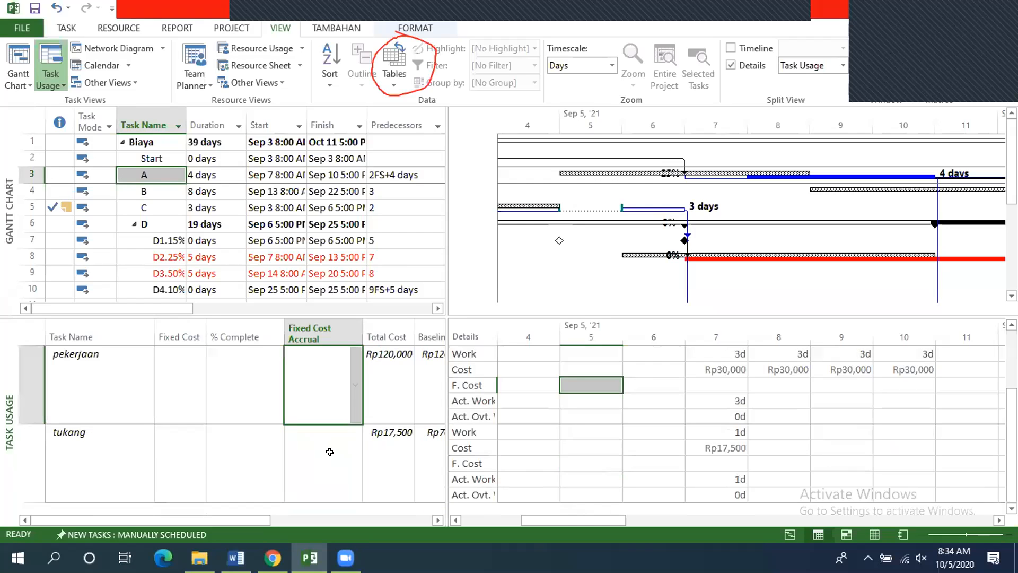
scroll(330, 451, up, 1)
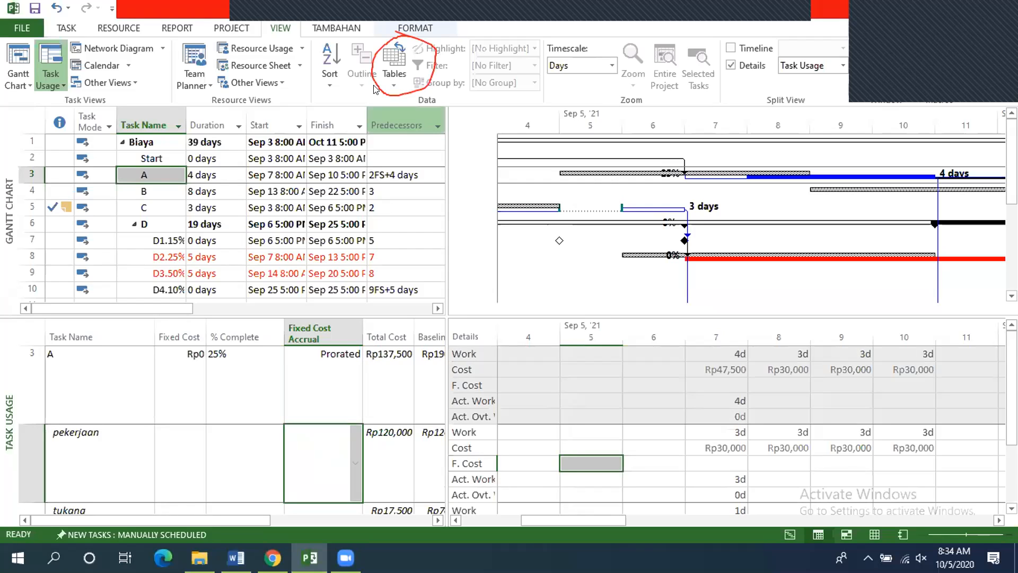
- Display the Tracking table for the task usage and set task A's remaining duration to 4 days
click(394, 74)
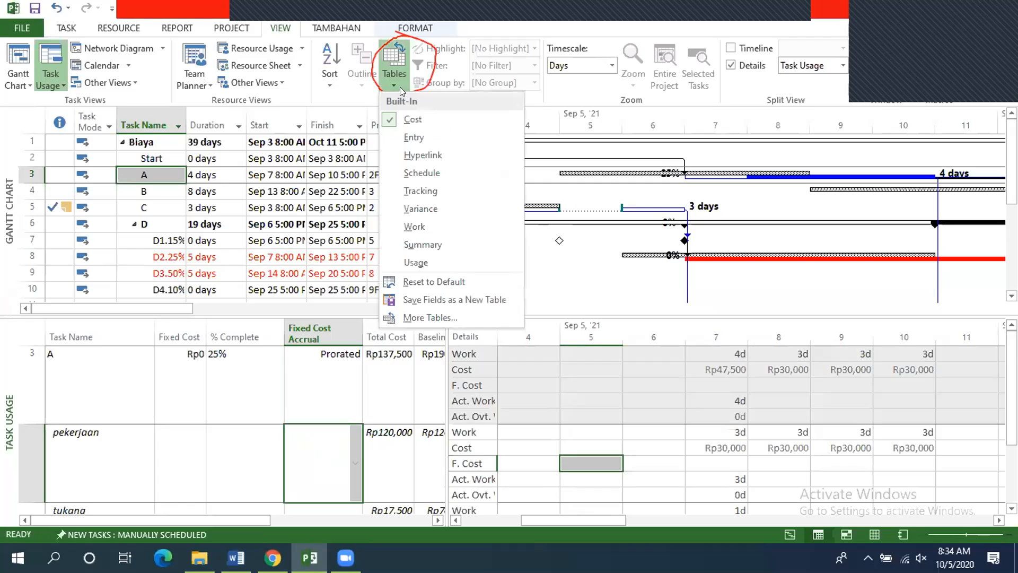
click(427, 191)
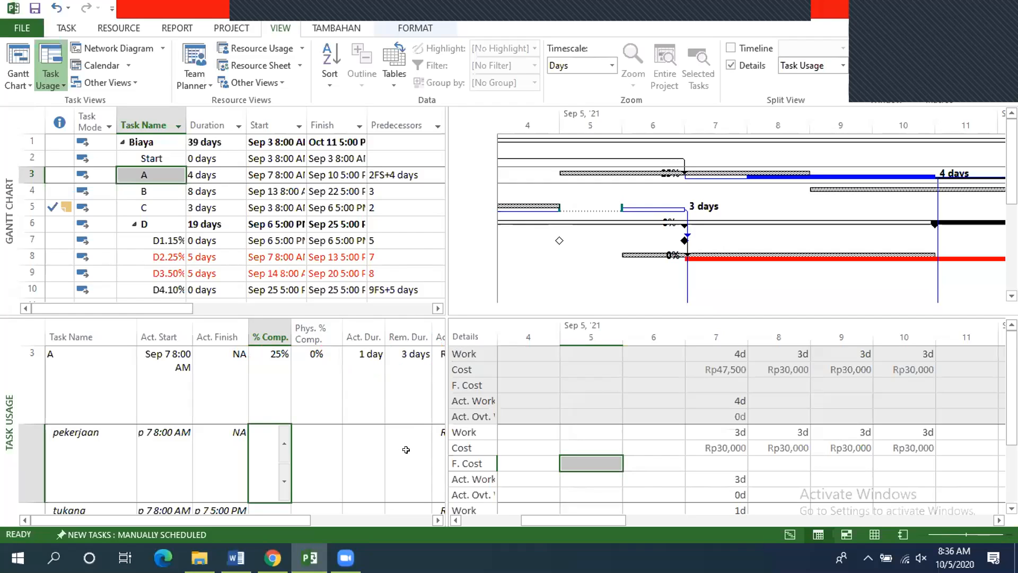
click(408, 370)
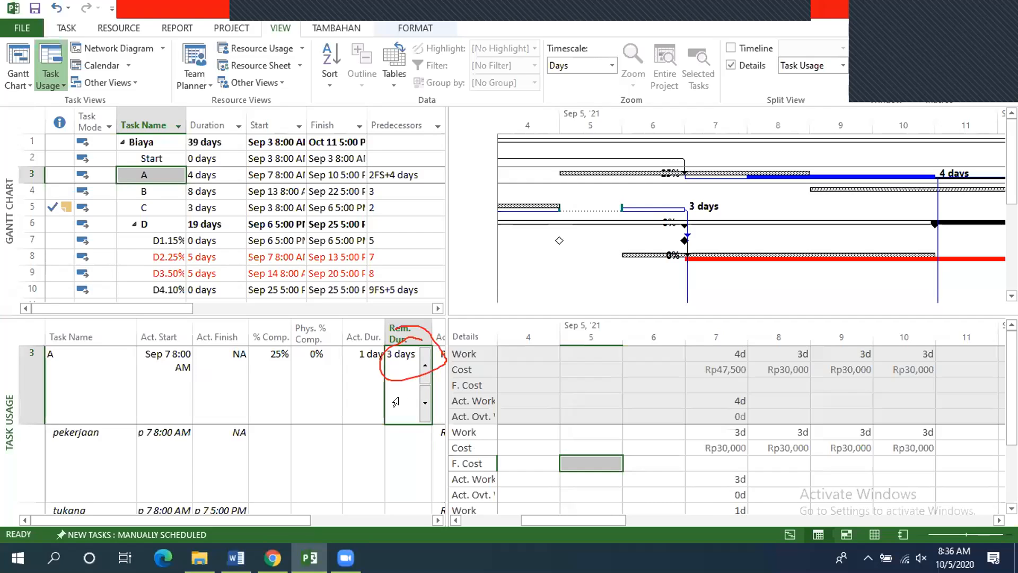
text(4)
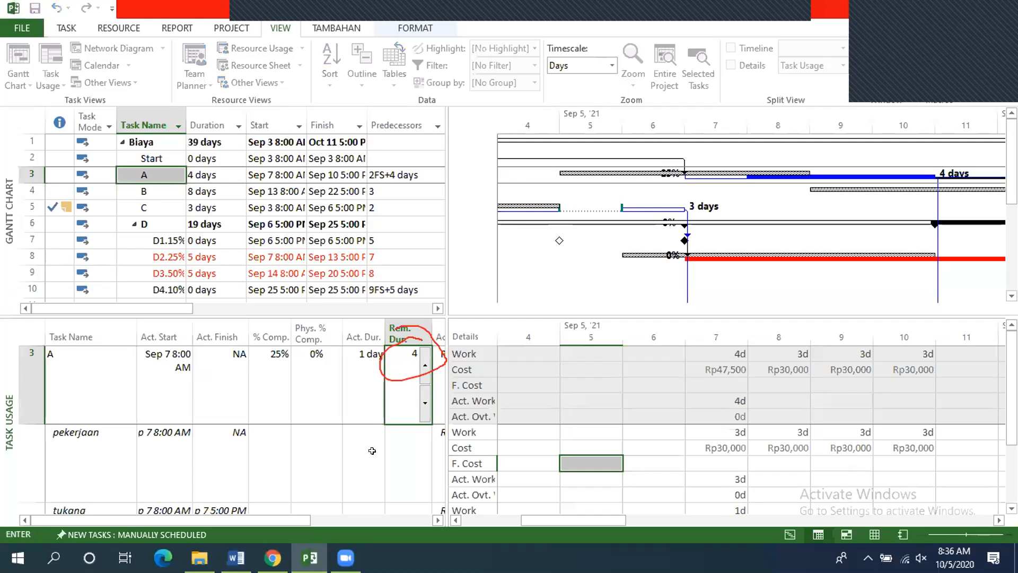
click(373, 451)
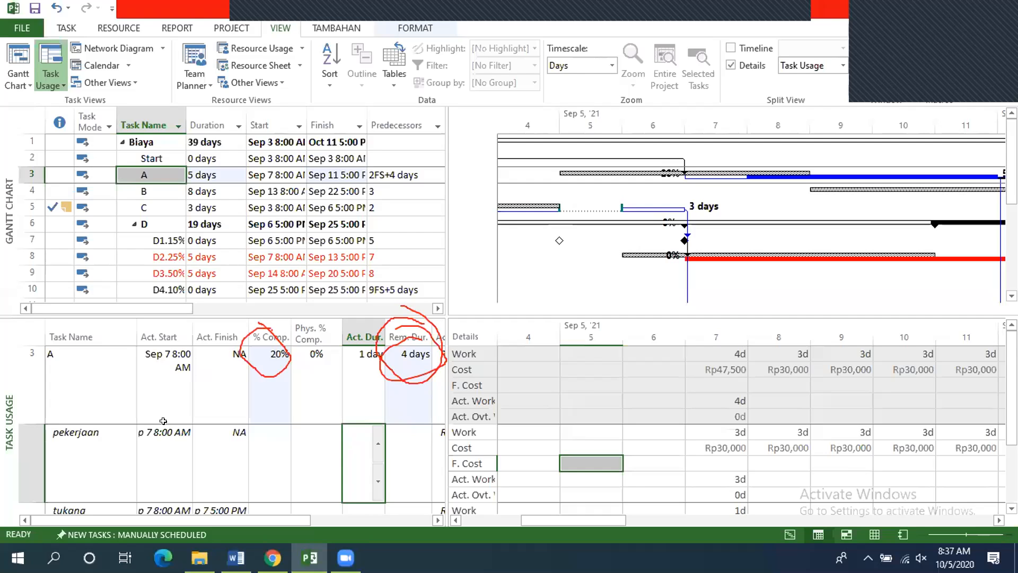
- Open the notes of task A and start a bulleted list in them
click(70, 378)
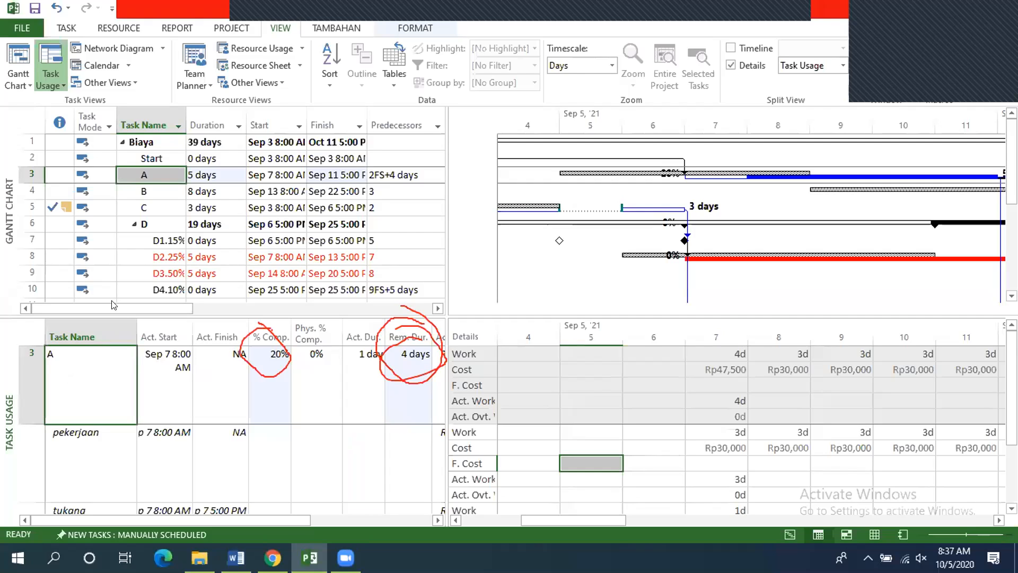
double_click(192, 416)
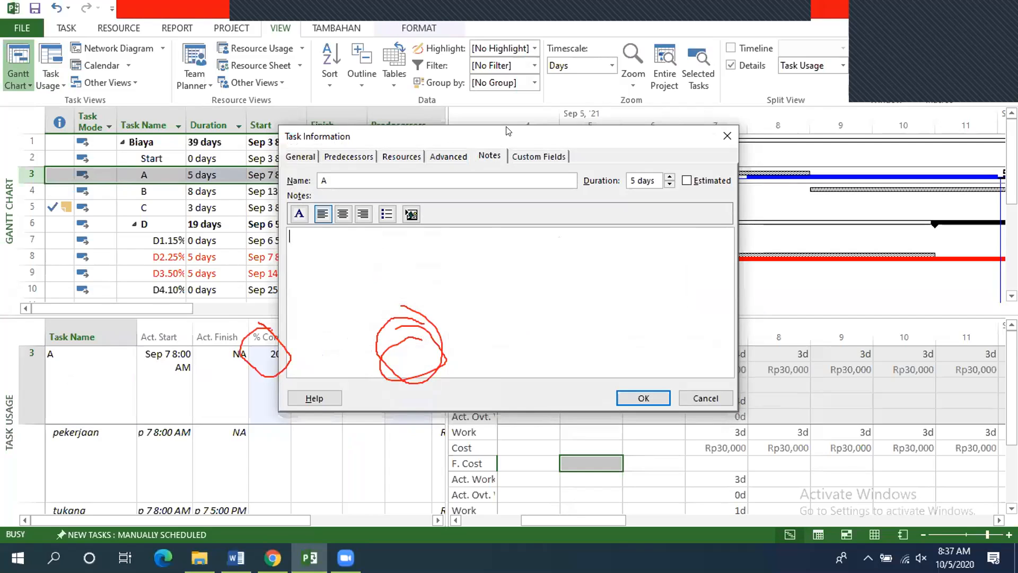
drag(502, 123, 498, 109)
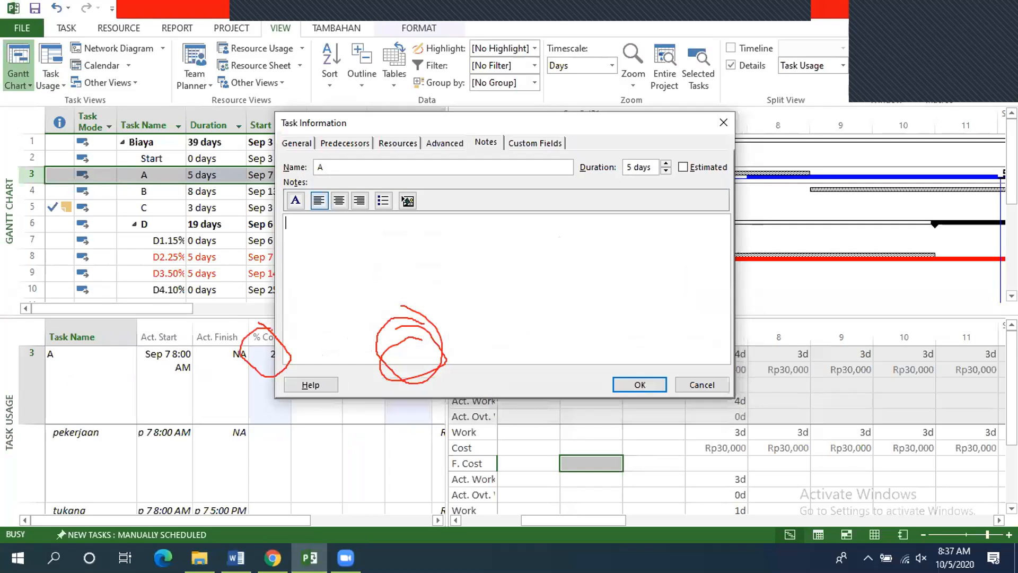
text(tan)
key(BackSpace)
key(BackSpace)
key(BackSpace)
click(384, 201)
- Write the opening of task A's note as "tanggal 7 rencana mendapatkan progress 25% dengan"
text(tanggal 7 rencana )
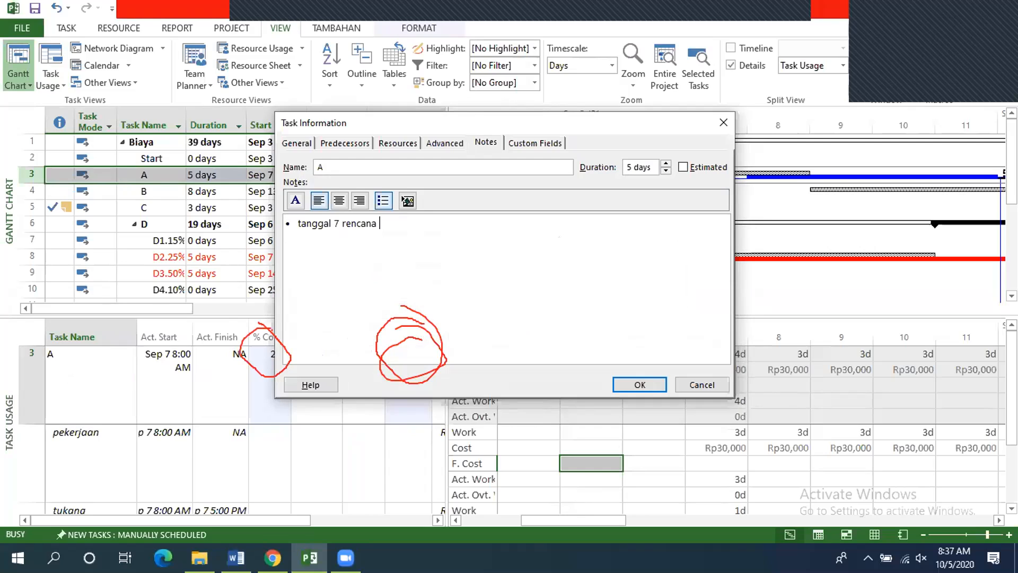
text(mendapatkan)
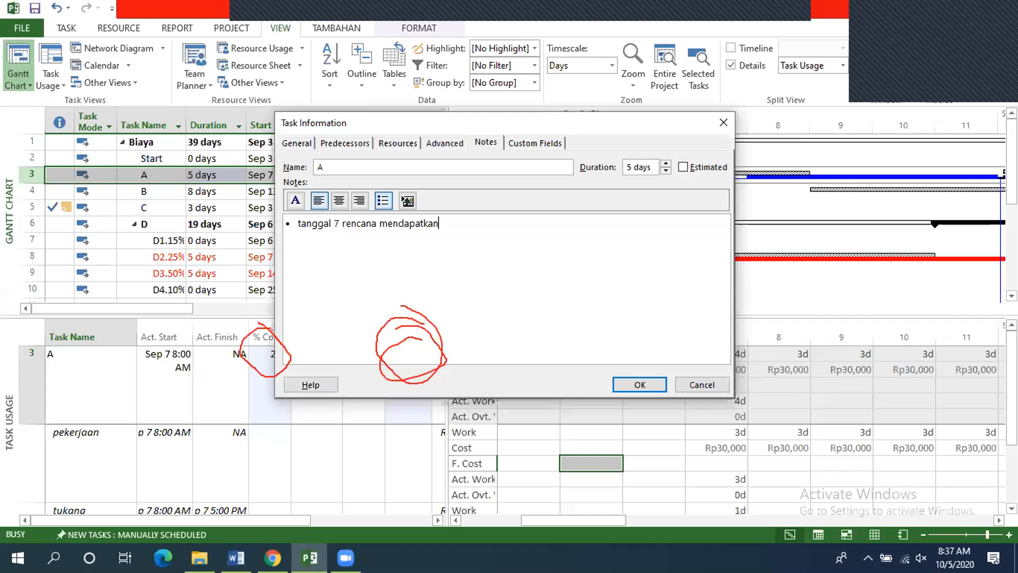
text( progress 25% )
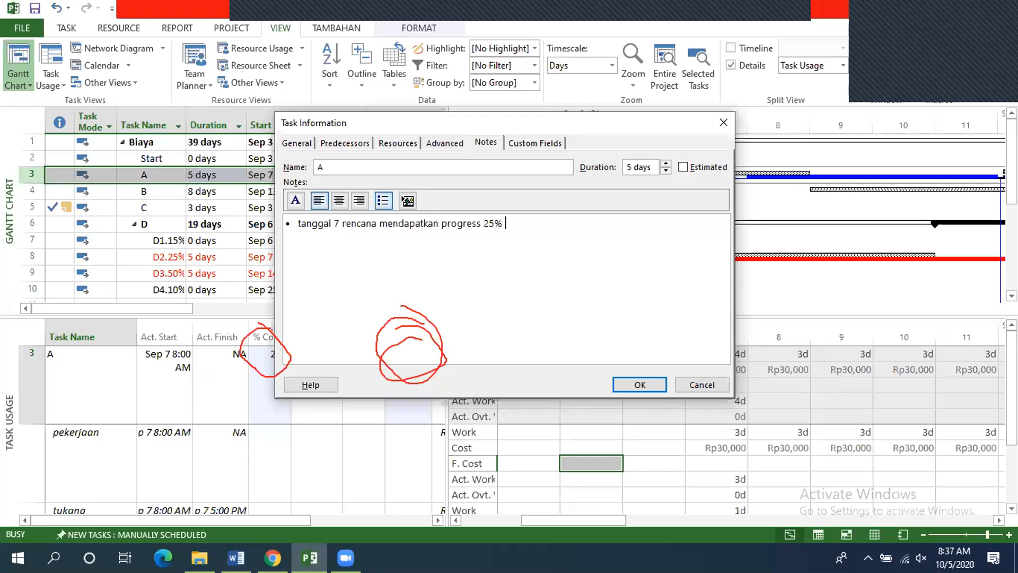
text(dengan)
key(BackSpace)
key(BackSpace)
key(BackSpace)
key(BackSpace)
text(gan)
- Complete task A's note with "(3 pekerja dan 1 tukang) tapi yang tercapai baru 20%" and save it
text((3 pekerja dan)
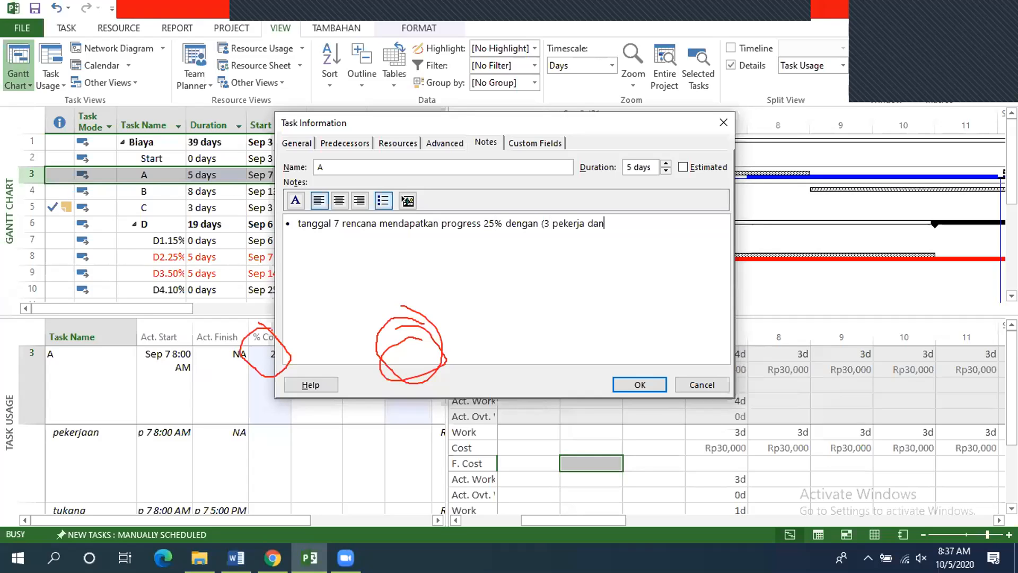
text( 1 tukang) tapi yang tercapai baru )
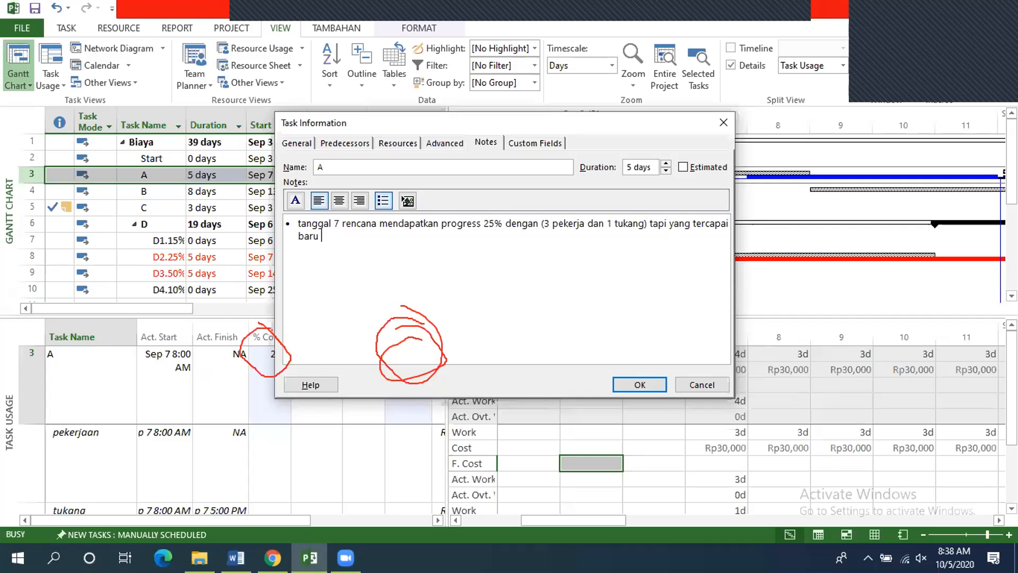
text(20%)
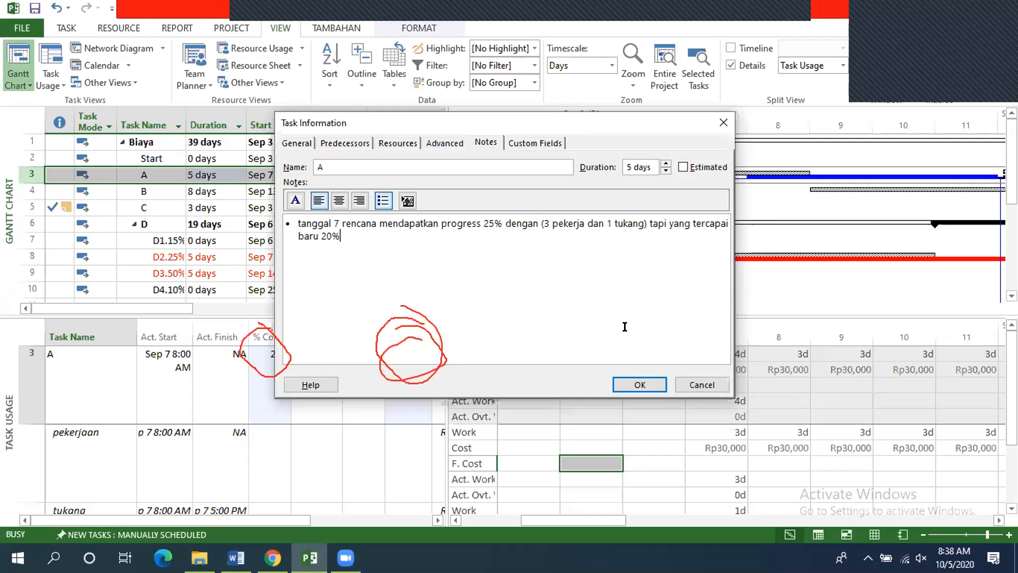
click(644, 382)
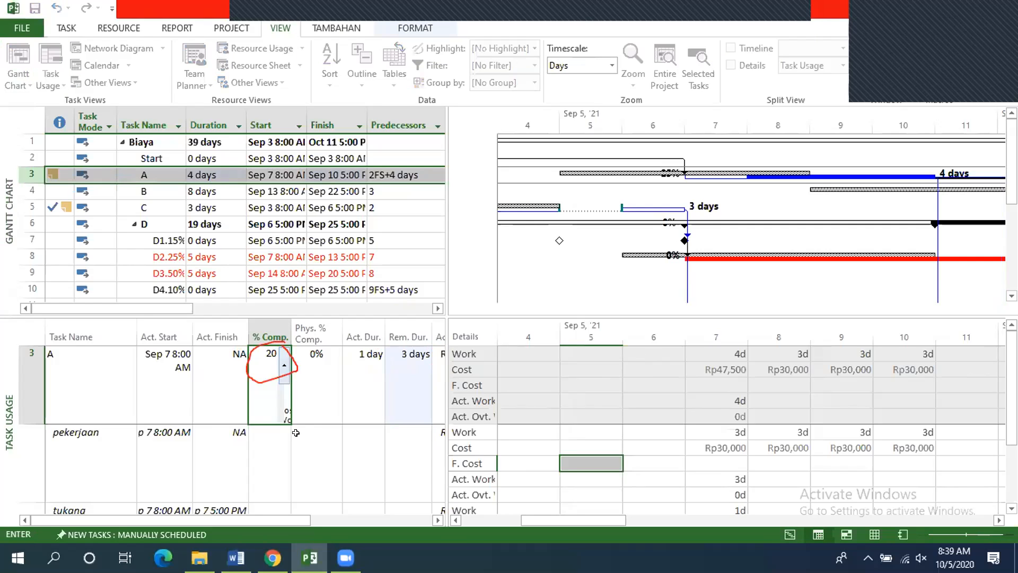
- Try entering 20% directly as task A's percent complete
key(Return)
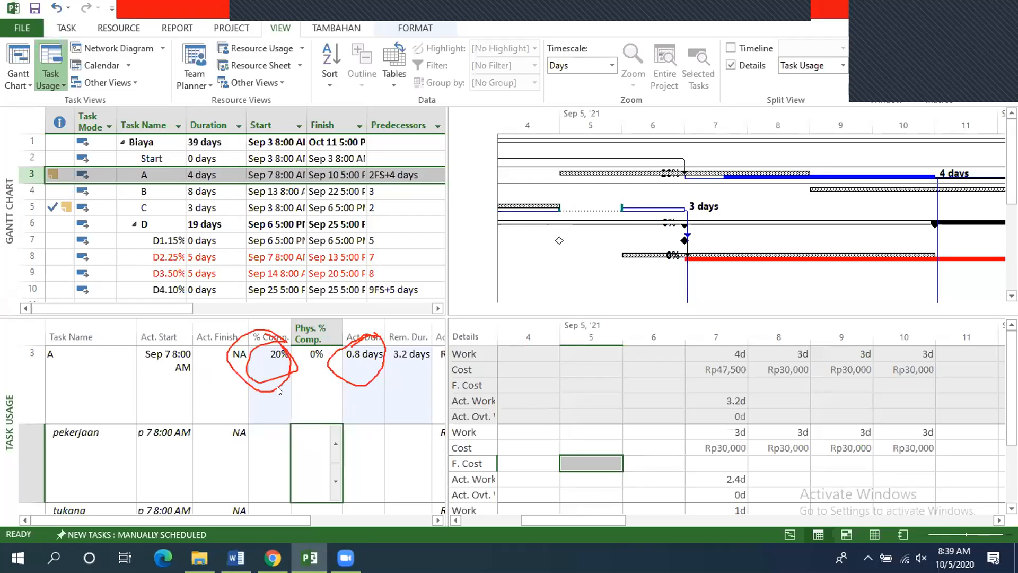
drag(278, 391, 295, 428)
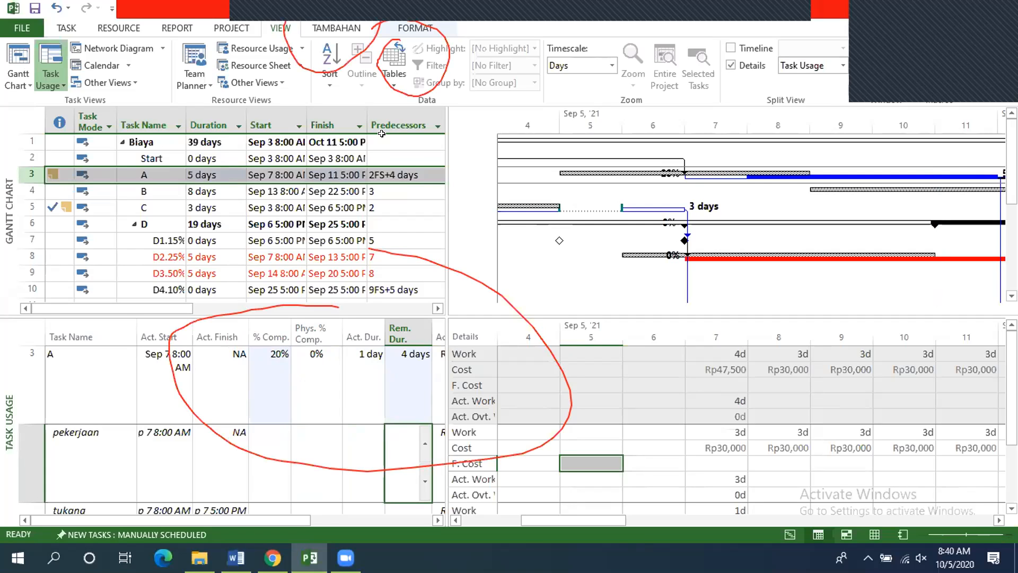
- Check the project statistics and review the pekerjaan and tukang work and costs for task A
click(322, 30)
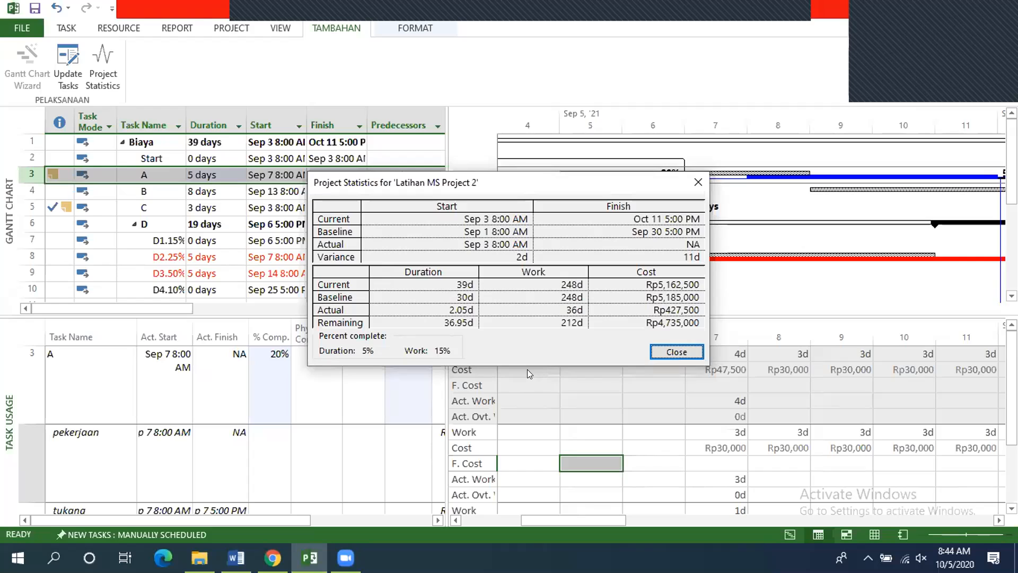
click(676, 351)
click(403, 448)
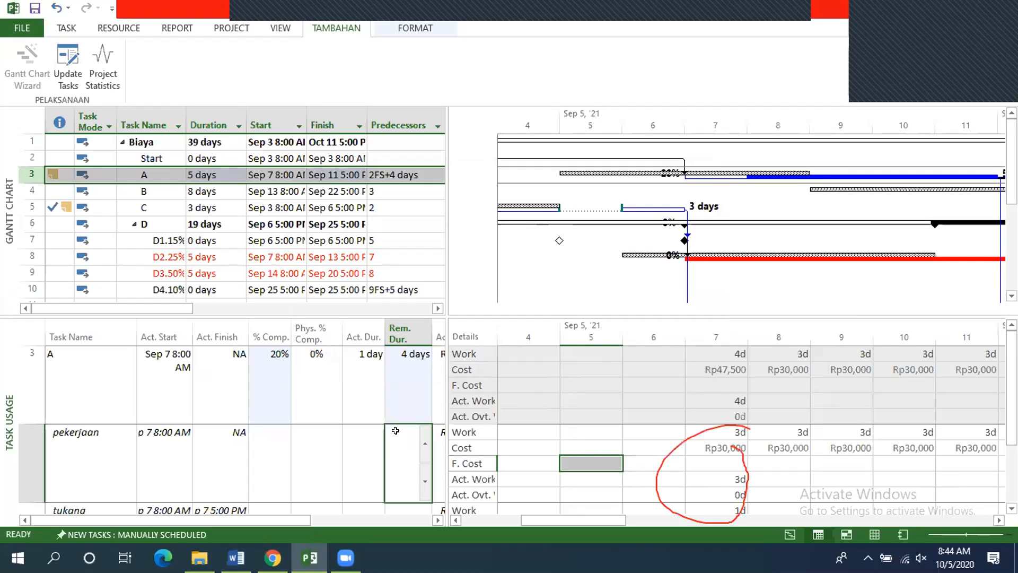
scroll(599, 454, down, 1)
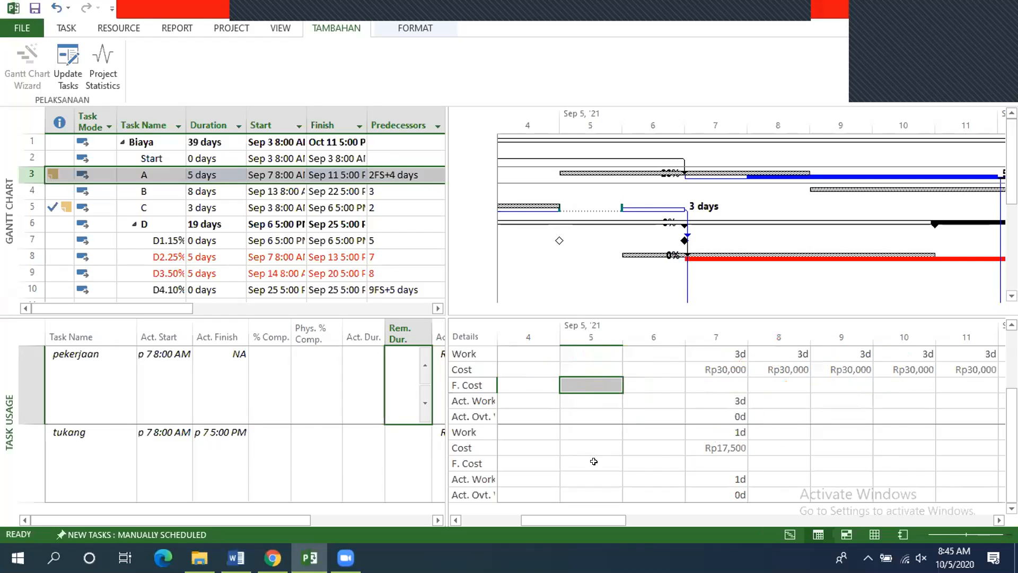
scroll(593, 462, up, 1)
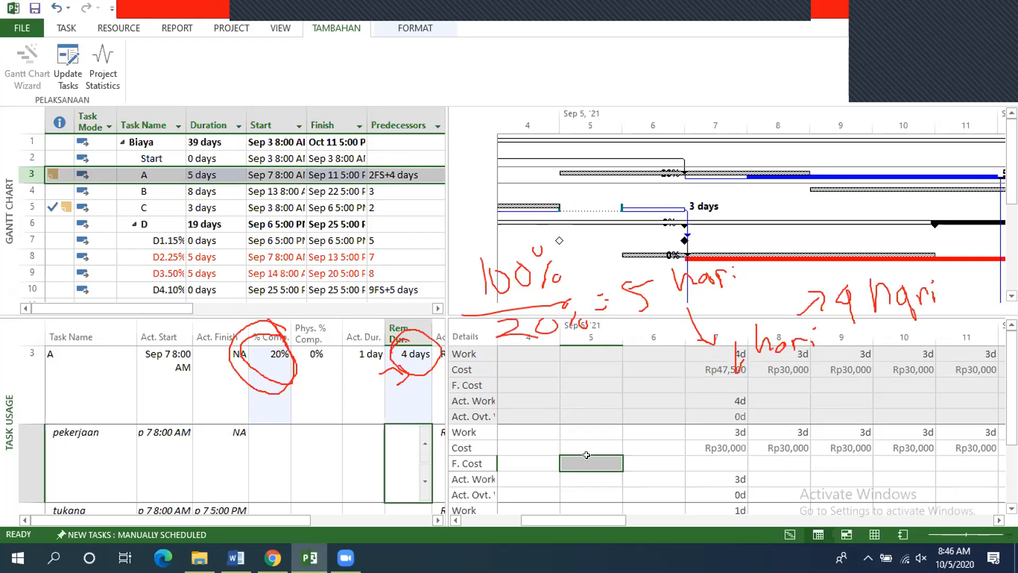
- Compare task A's Physical % Complete and % Complete in the Minggu 6-1 project
drag(2, 322, 32, 333)
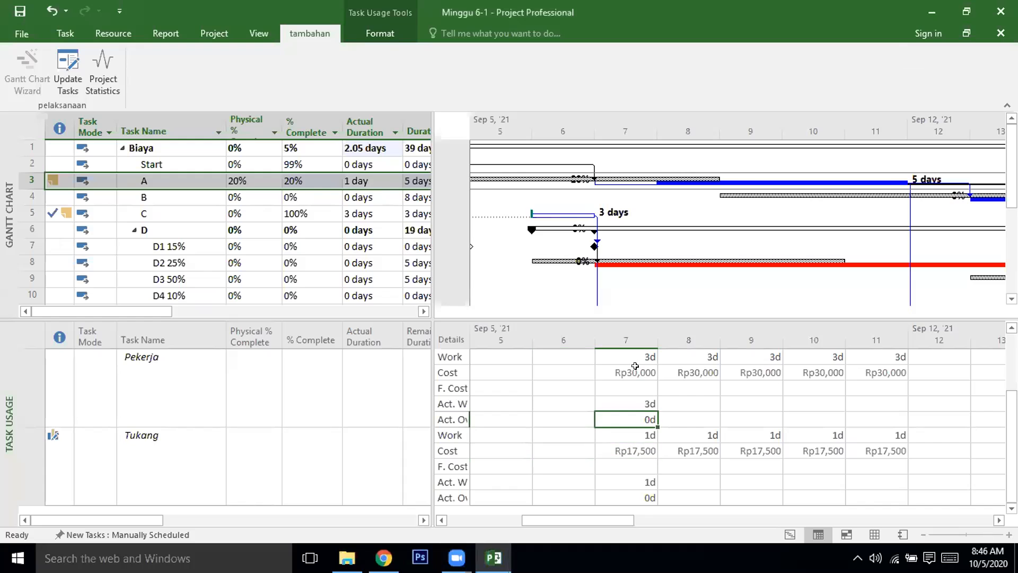
drag(325, 476, 325, 417)
click(260, 366)
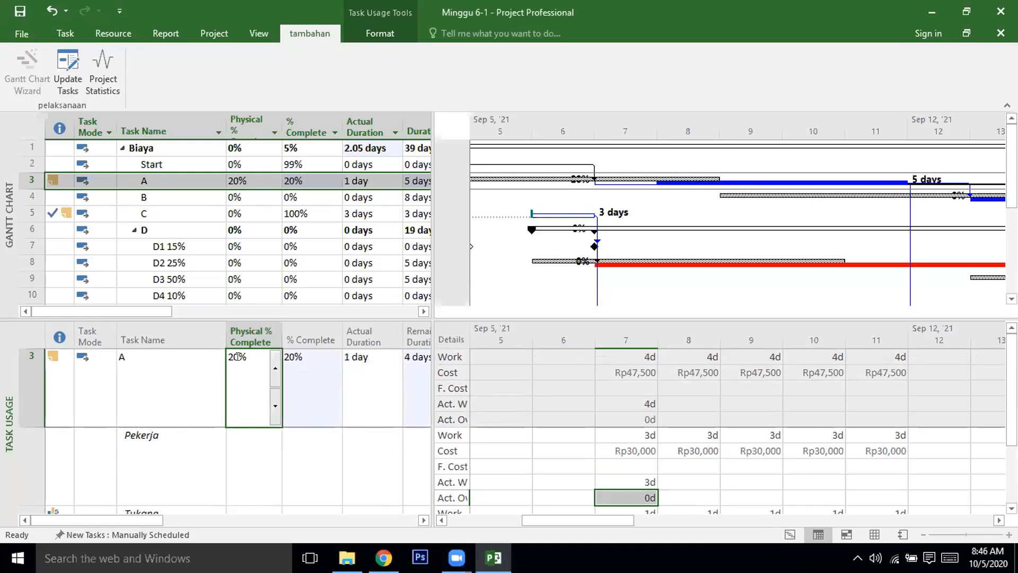
click(321, 355)
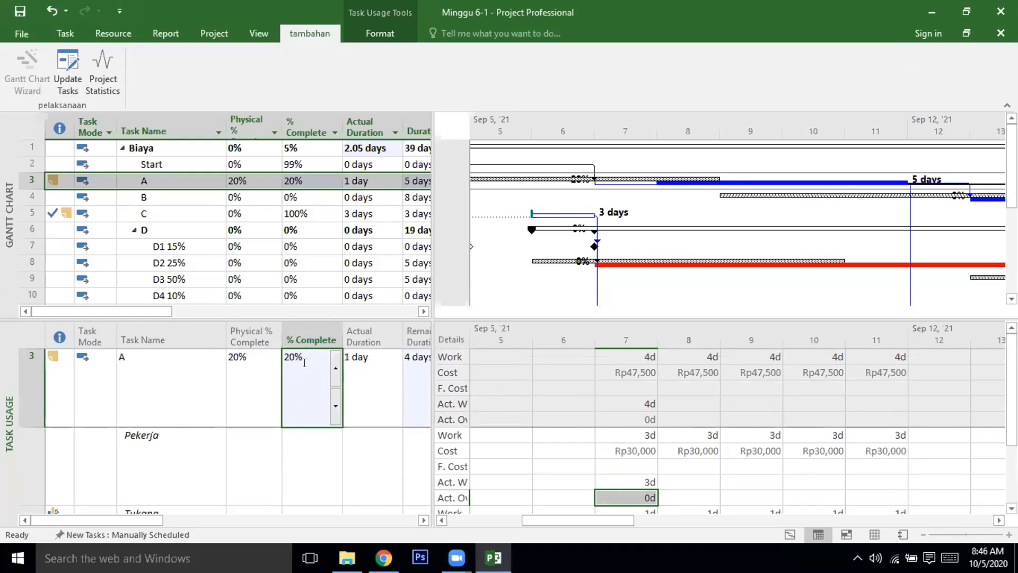
click(268, 364)
click(324, 362)
- Undo the recent changes to task A's remaining duration, note, Pekerja actual work and Physical % Complete
click(51, 12)
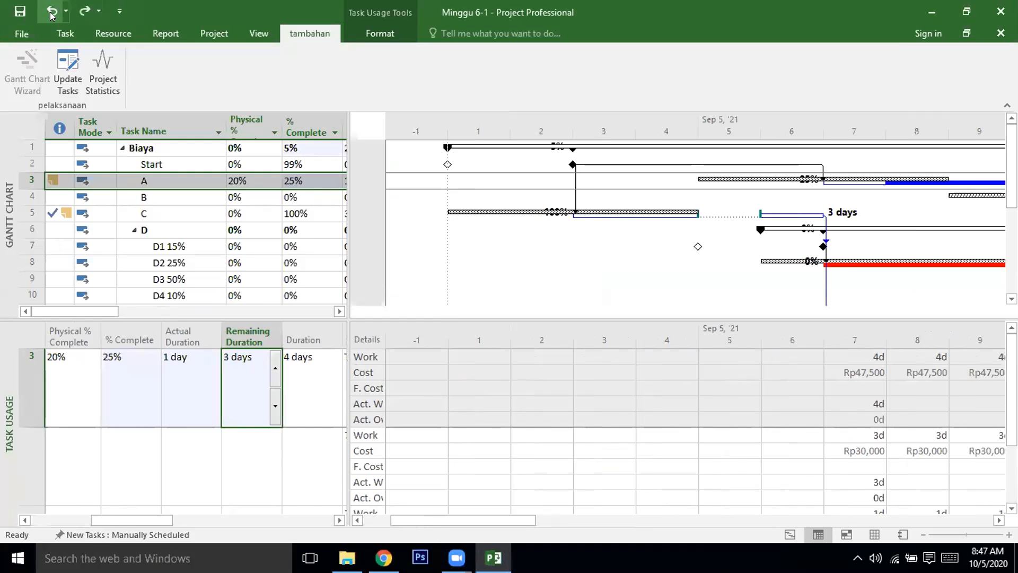
click(52, 13)
click(51, 10)
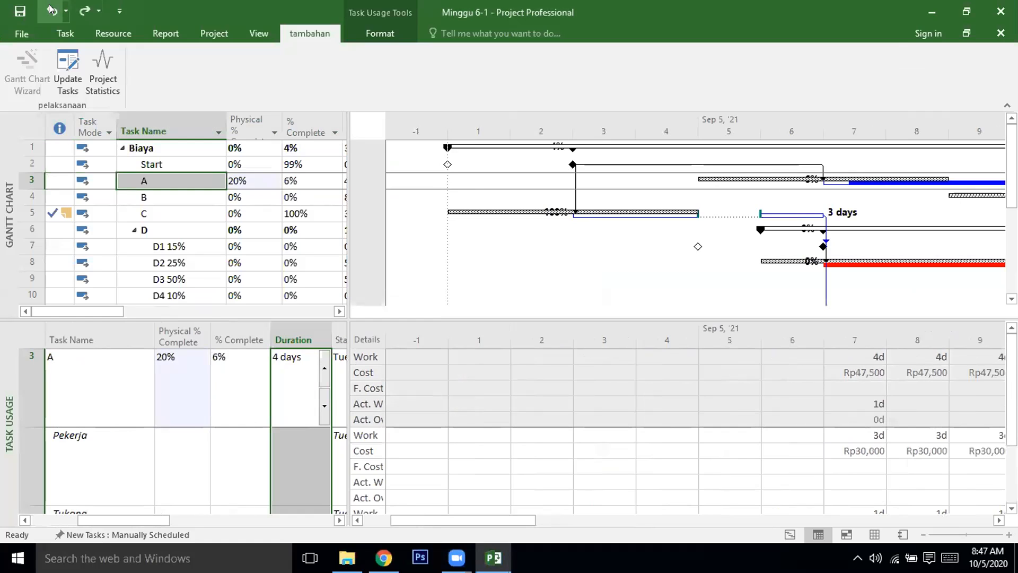
click(52, 10)
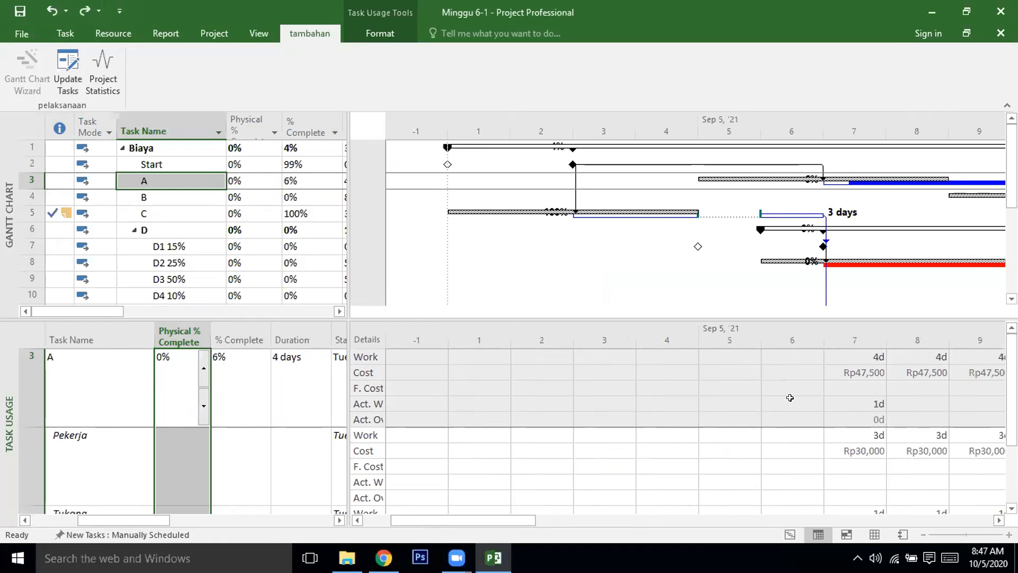
- Set Pekerja's actual work on task A for 7 September to 3 days and check the task's completion
click(479, 466)
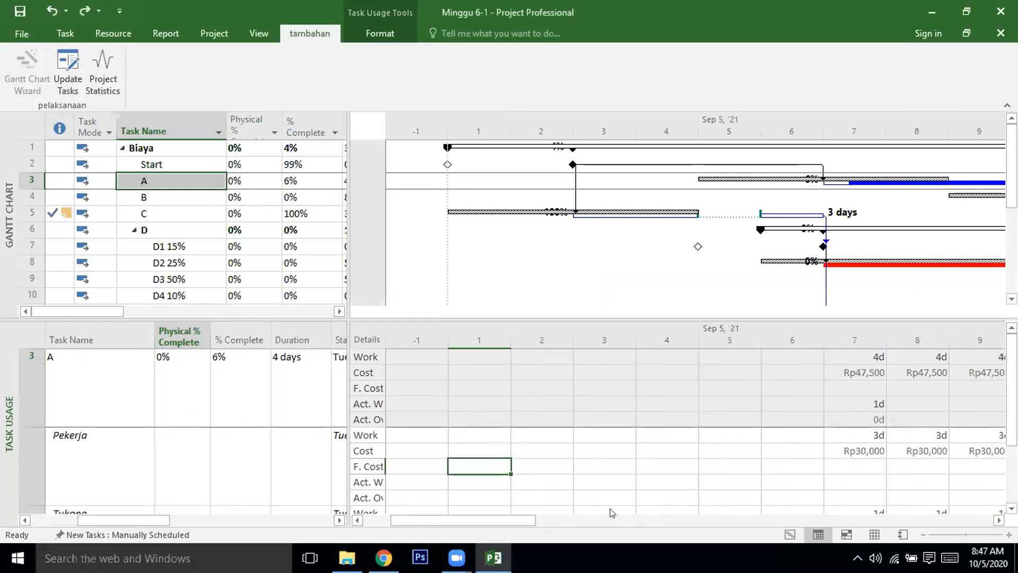
scroll(498, 446, right, 5)
scroll(501, 390, down, 1)
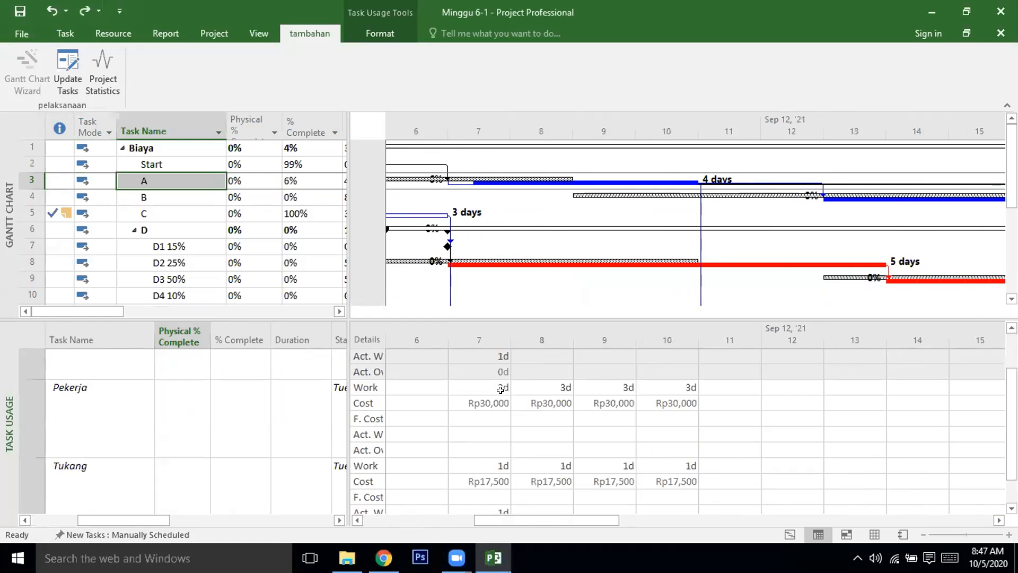
scroll(501, 390, down, 1)
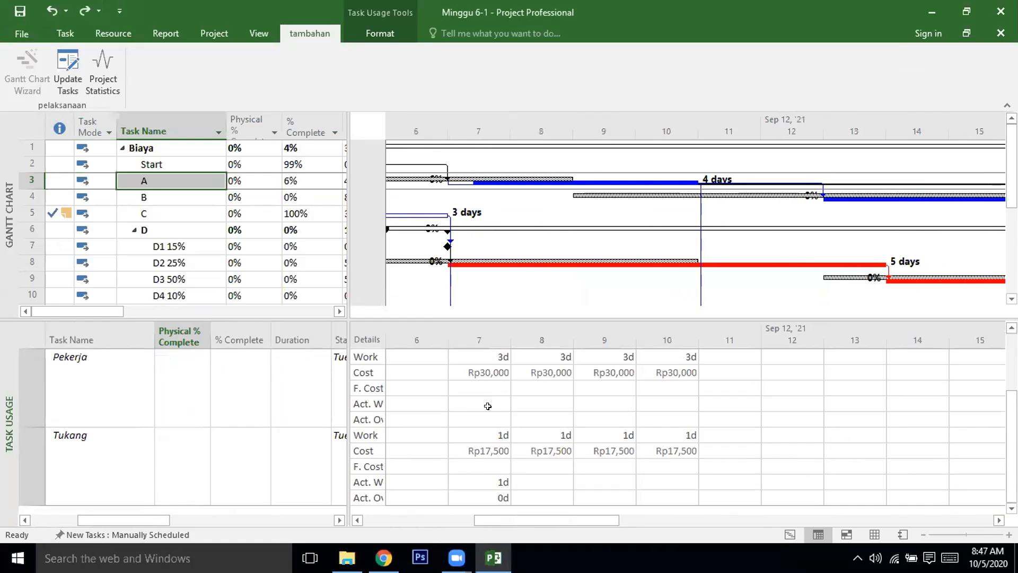
scroll(528, 425, up, 2)
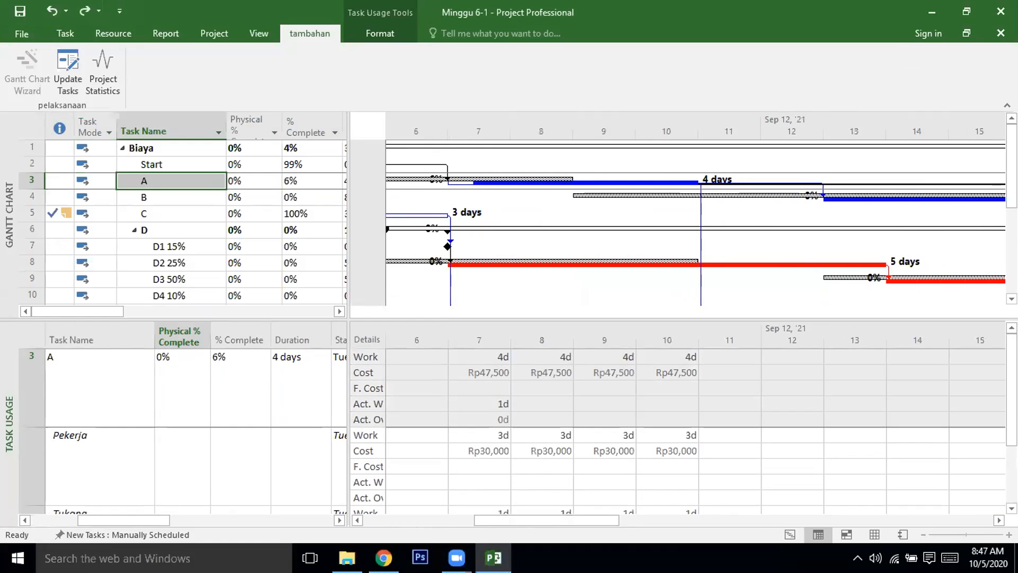
scroll(557, 427, down, 2)
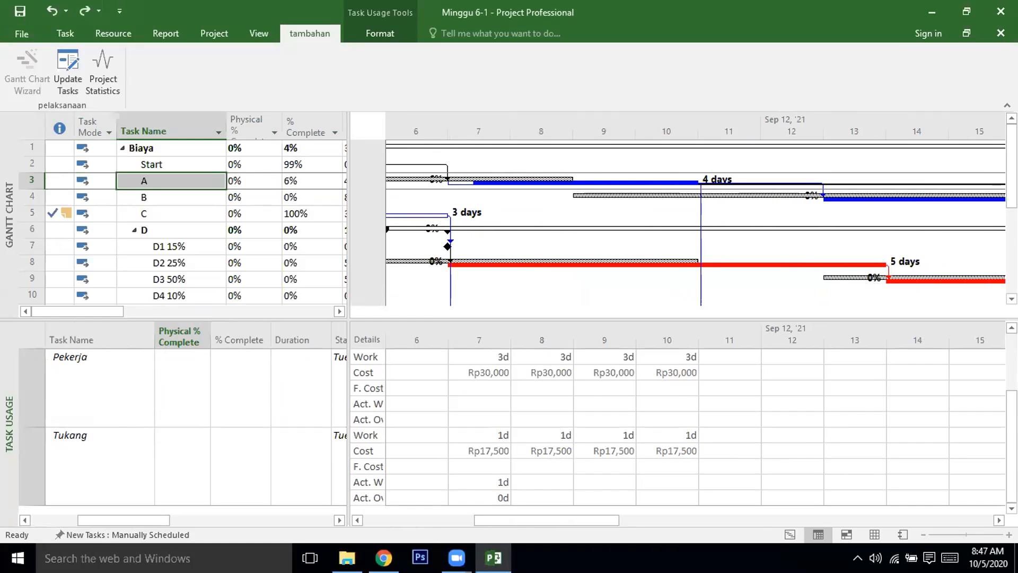
click(485, 405)
text(3)
click(533, 436)
scroll(98, 407, up, 2)
scroll(193, 387, down, 2)
scroll(250, 356, up, 2)
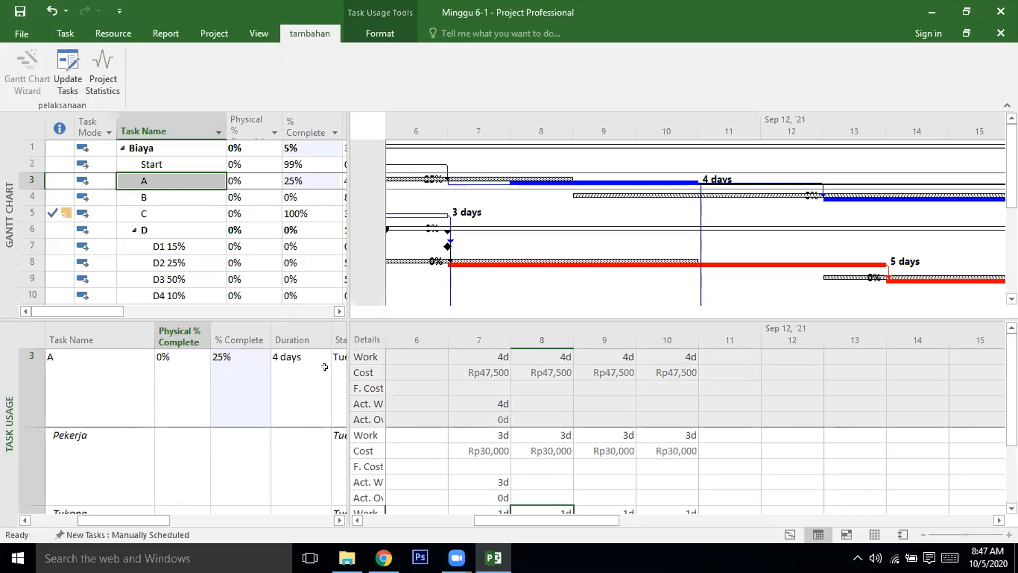
- Insert an Actual Duration column before the Duration column in the Task Usage table
click(214, 524)
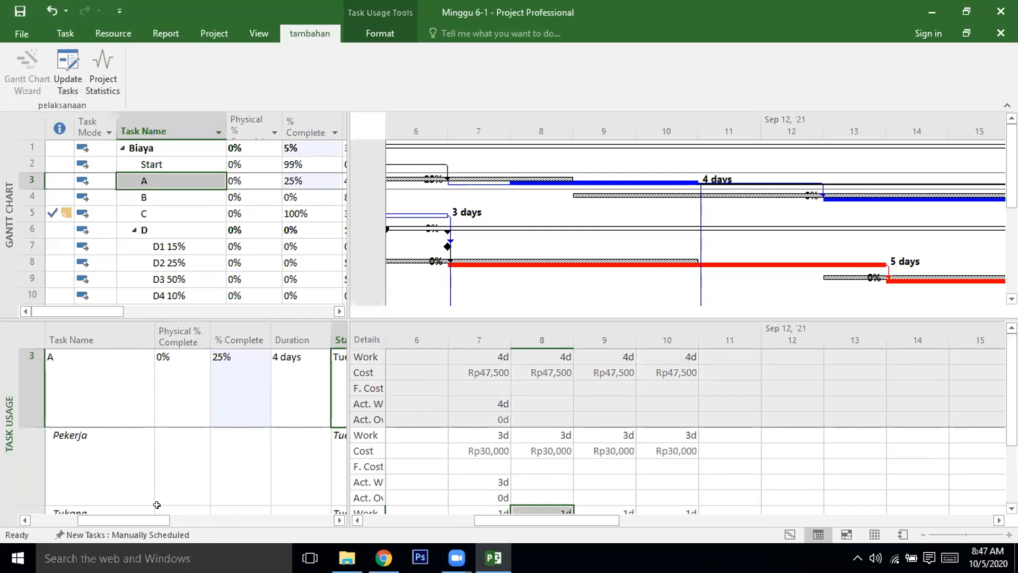
right_click(301, 334)
click(356, 216)
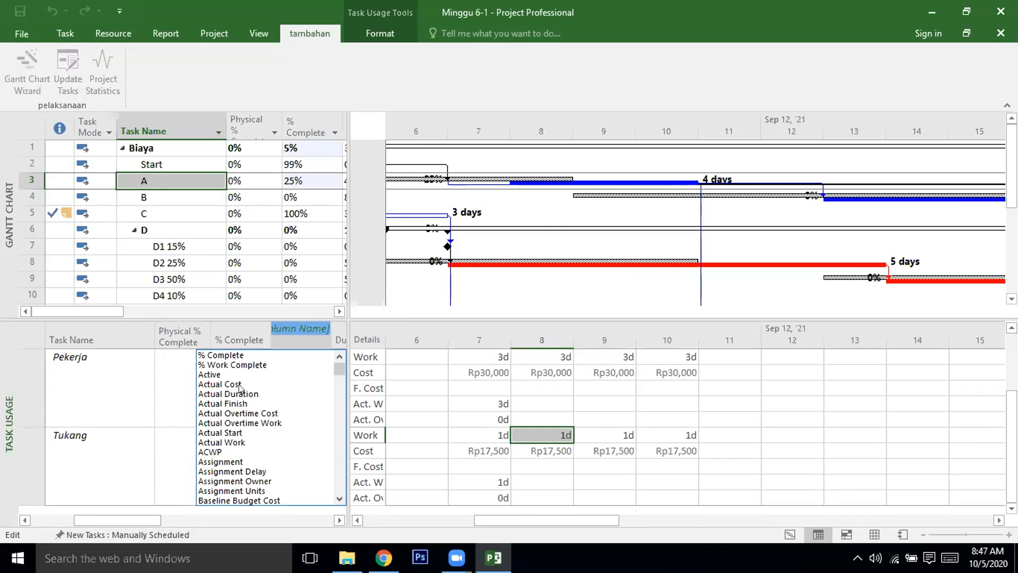
scroll(241, 383, down, 1)
scroll(281, 357, up, 1)
click(228, 394)
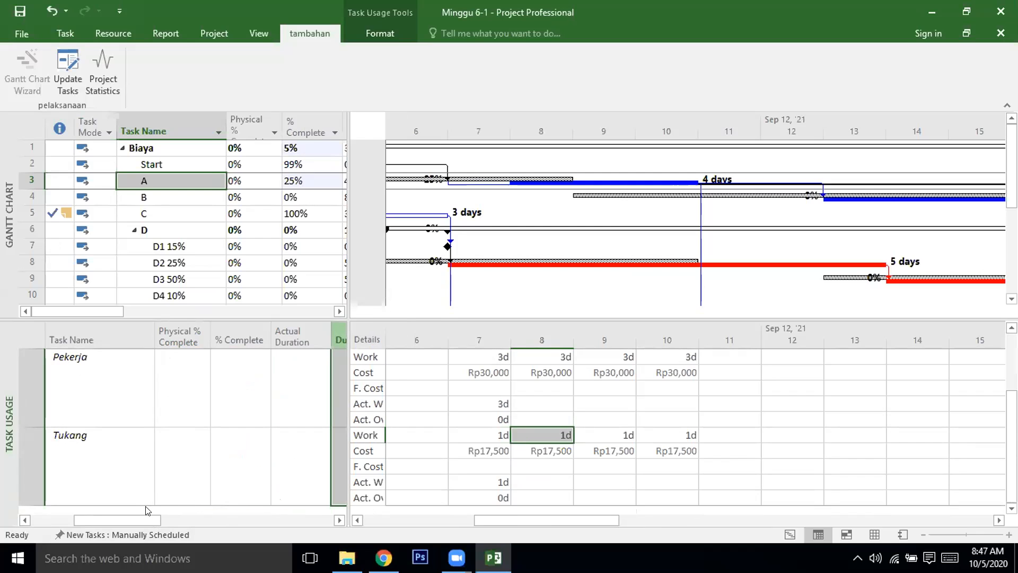
- Look through the Task Usage columns and switch this view from the Entry table to the Tracking table
click(173, 518)
click(173, 517)
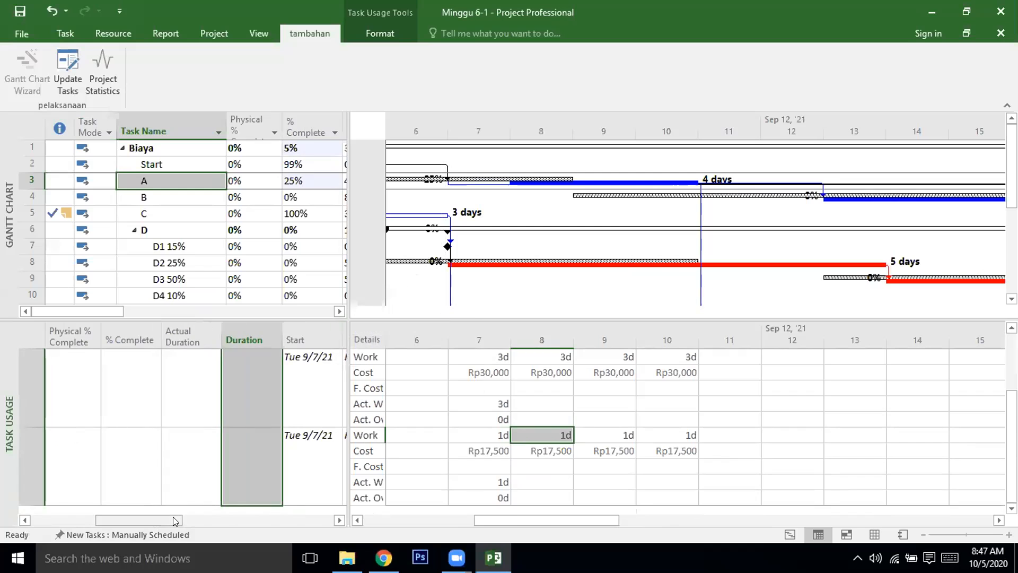
click(243, 516)
drag(270, 519, 318, 518)
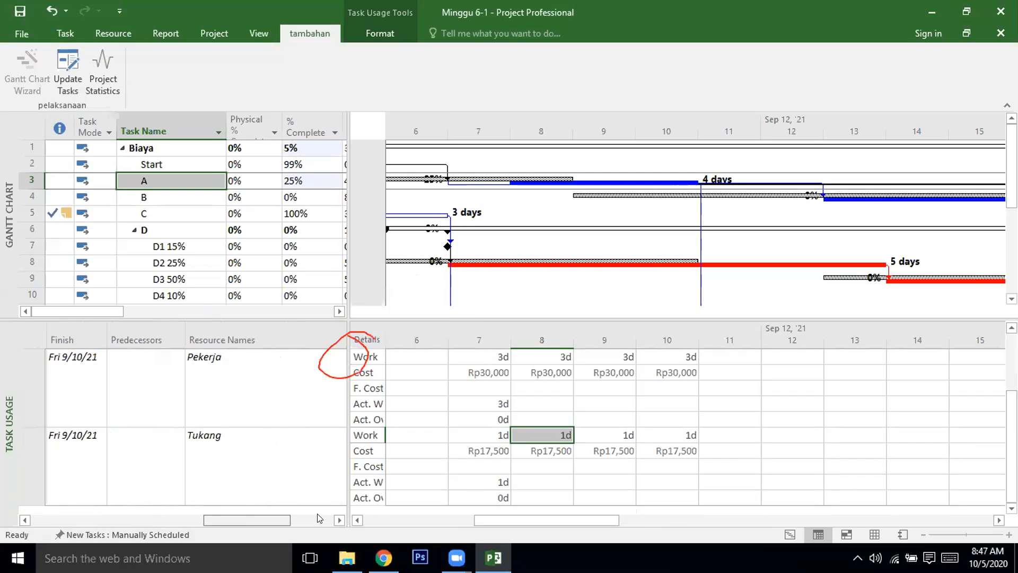
click(183, 516)
click(183, 515)
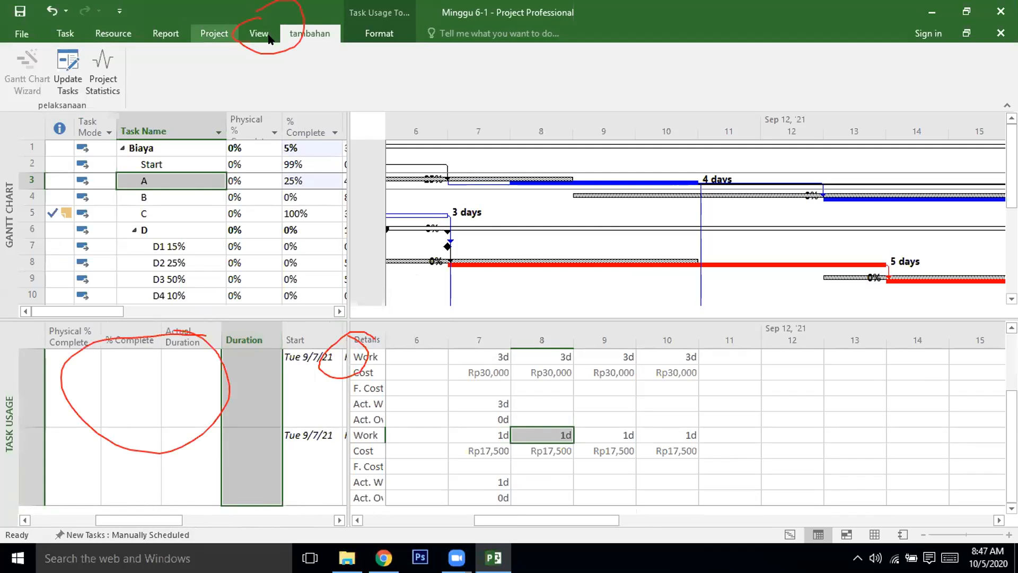
click(259, 34)
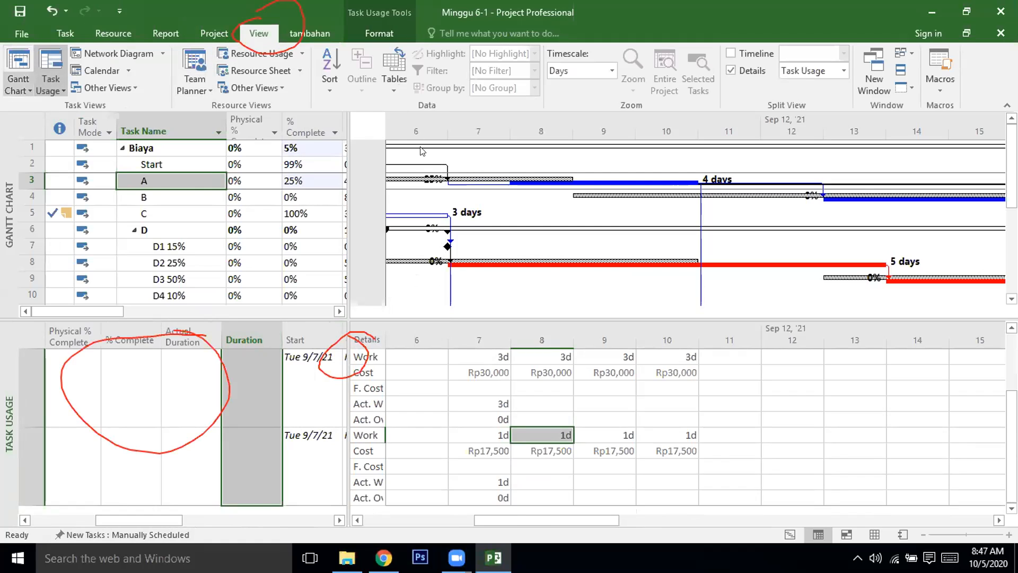
click(393, 85)
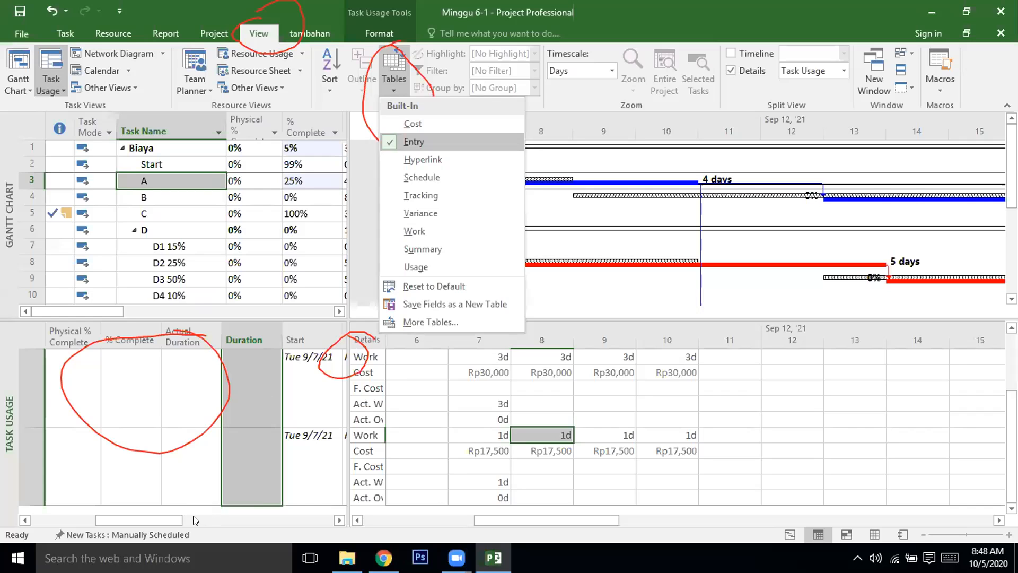
key(Down)
key(Down)
key(Down)
key(Return)
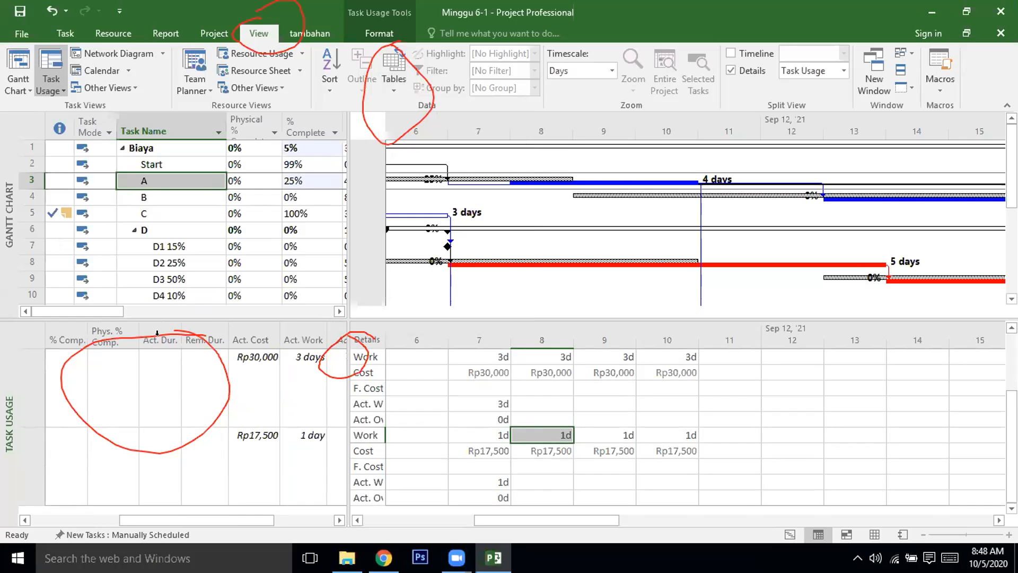
- Set task A's remaining duration to 4 days in the Tracking table
scroll(157, 383, left, 2)
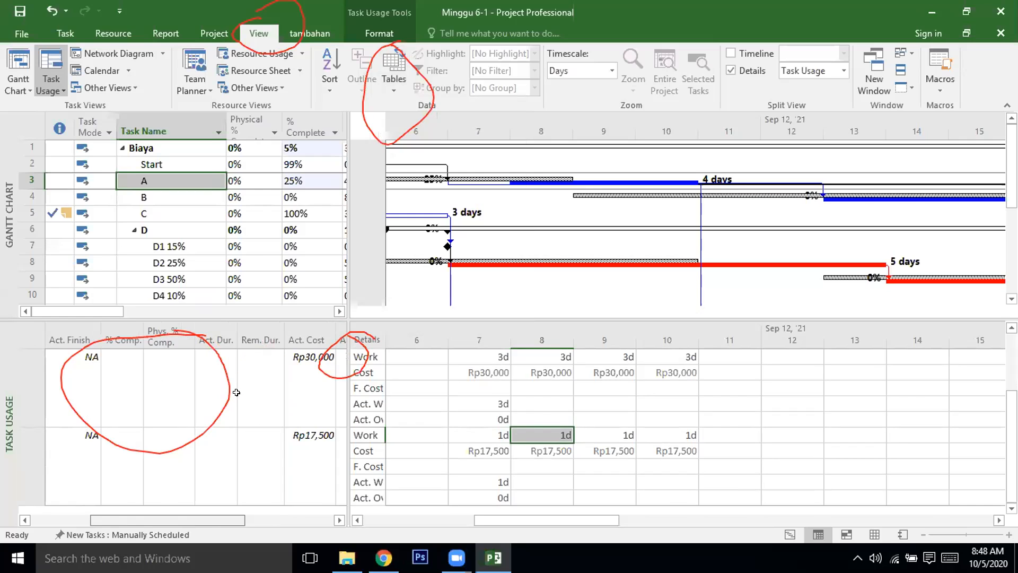
scroll(236, 390, up, 1)
click(257, 374)
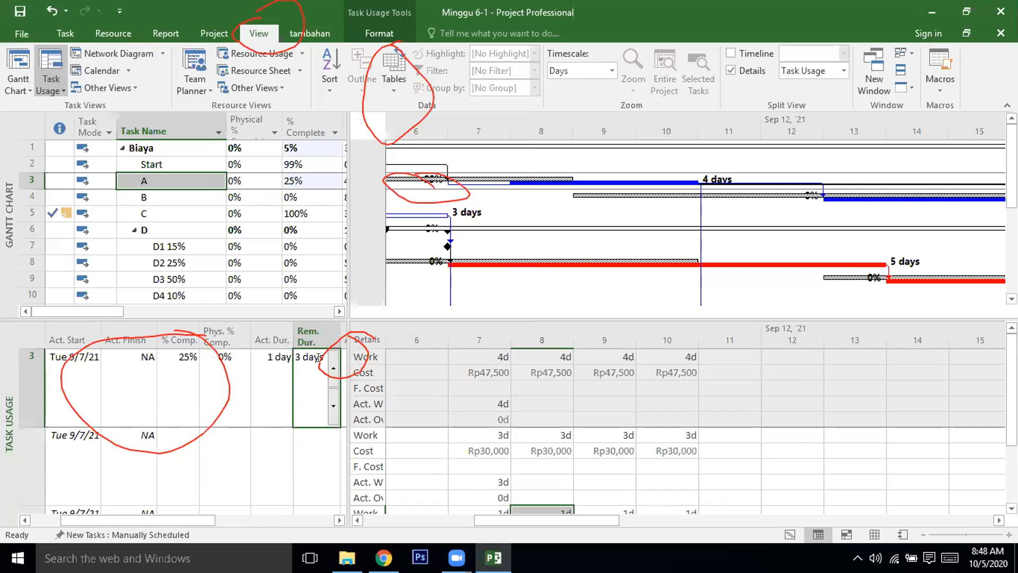
double_click(333, 367)
key(Return)
click(329, 375)
click(333, 405)
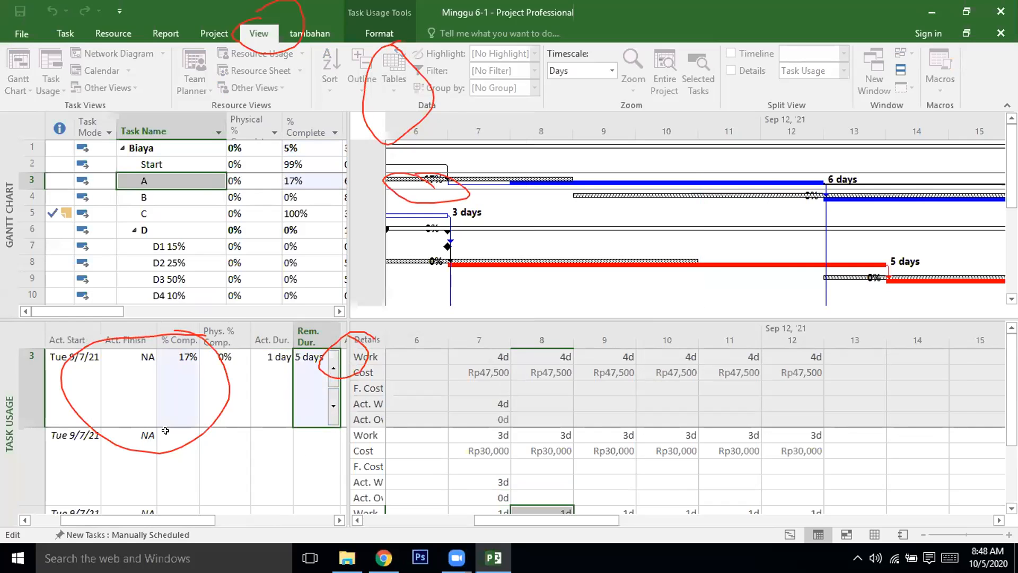
key(Return)
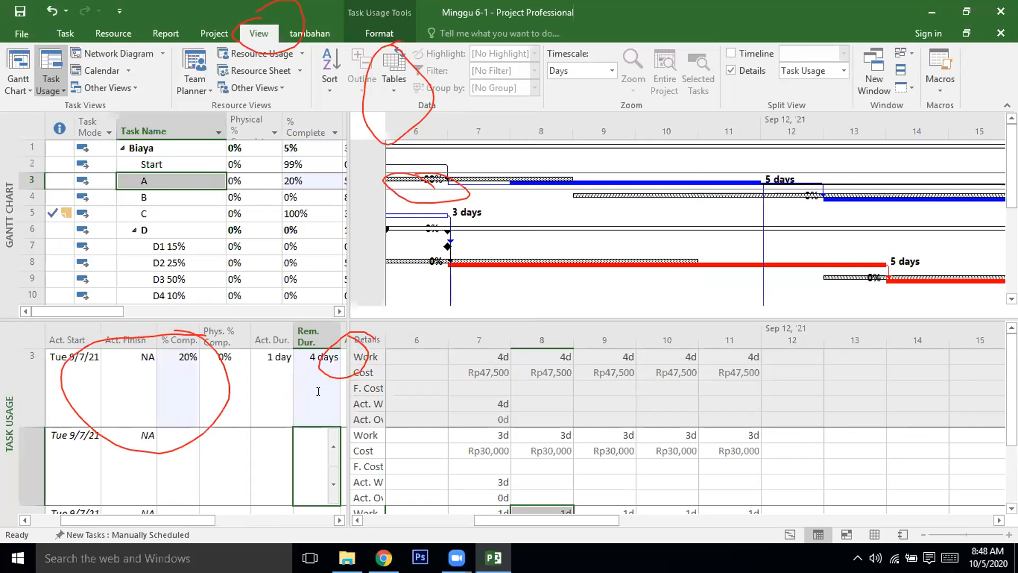
click(318, 391)
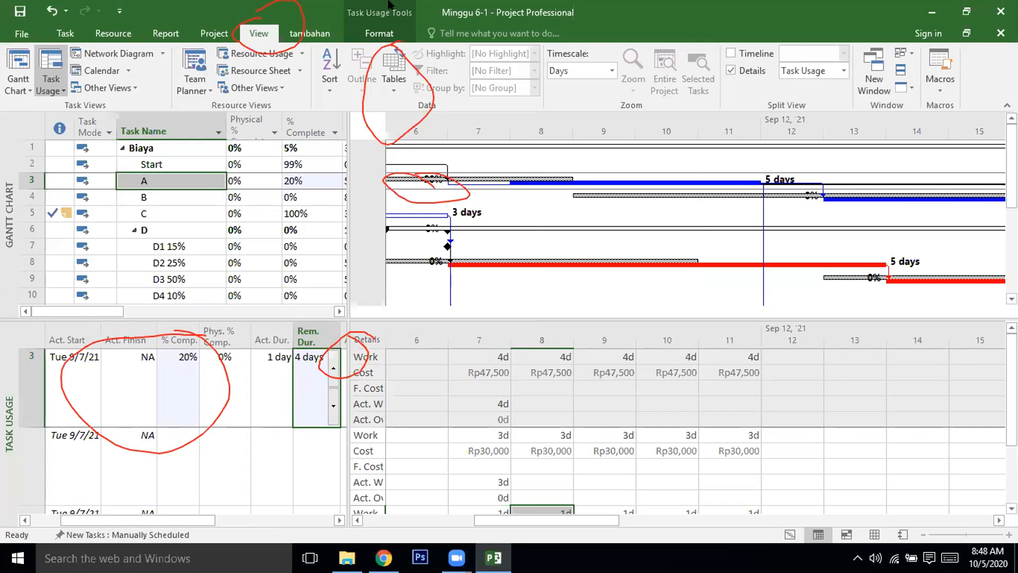
key(Escape)
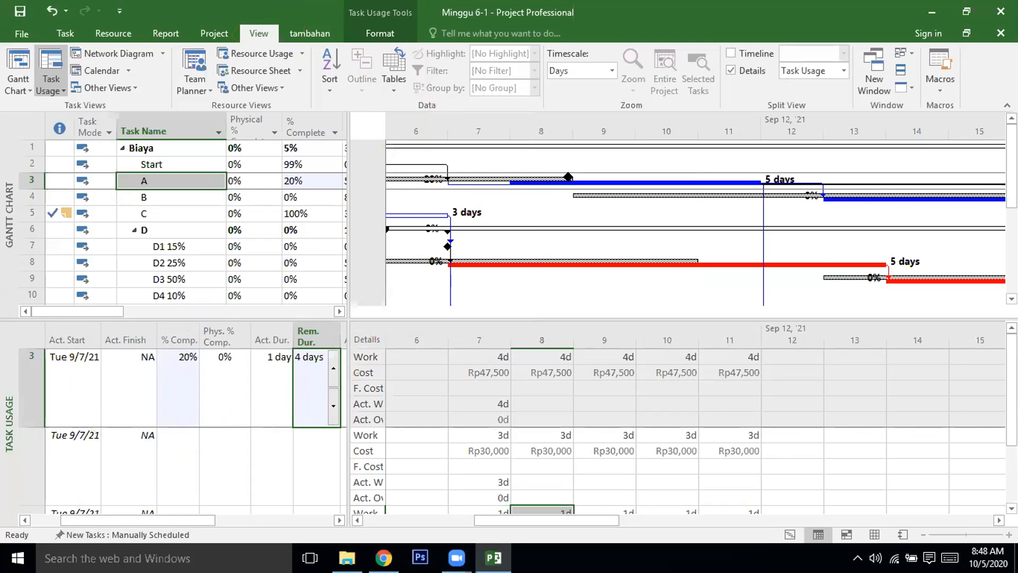